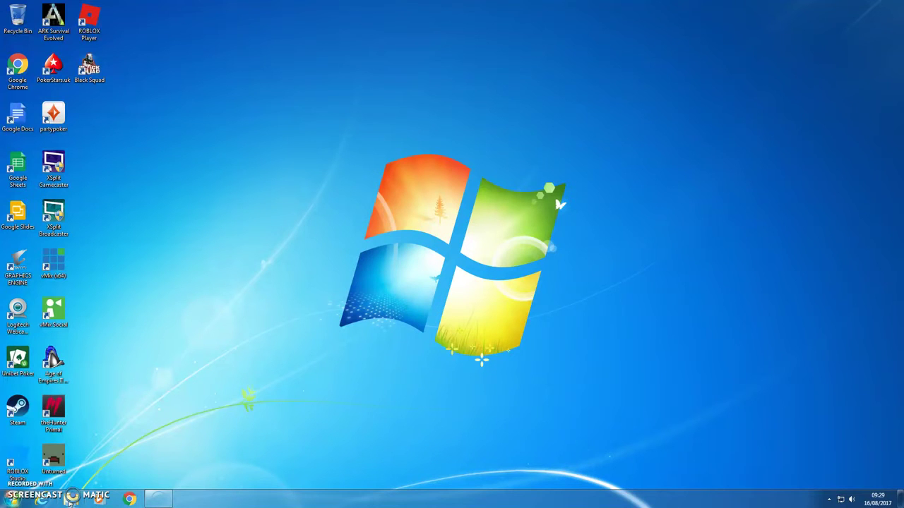
- Switch to Chrome and look over the NiceHash Miner v1.7.5.12 release page and the Claymore dual Ethereum miner article
{"action": "left_click", "coordinate": [127, 500]}
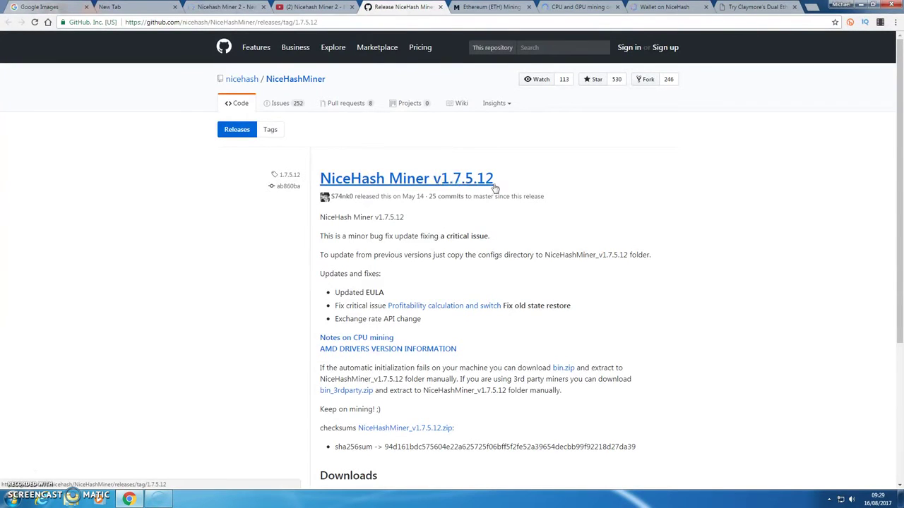
{"action": "scroll", "coordinate": [470, 215], "scroll_direction": "down", "scroll_amount": 3}
{"action": "scroll", "coordinate": [534, 38], "scroll_direction": "up", "scroll_amount": 3}
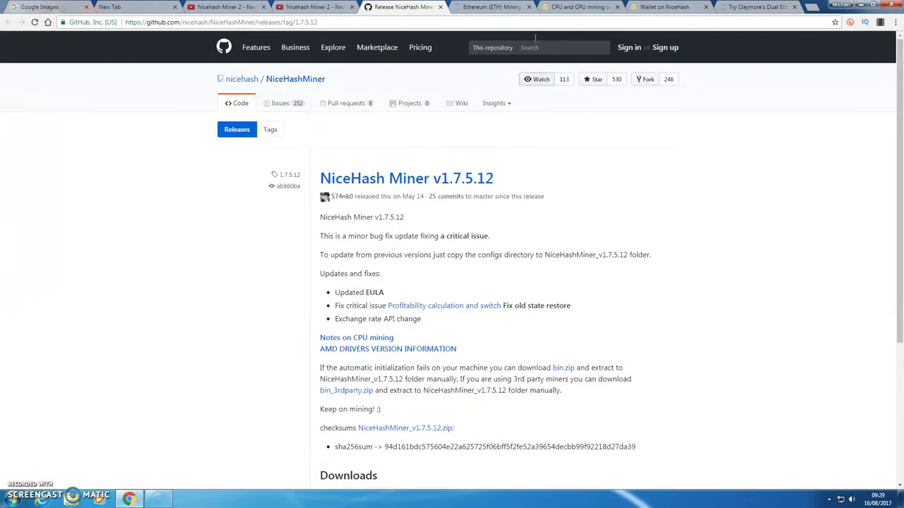
{"action": "left_click", "coordinate": [755, 7]}
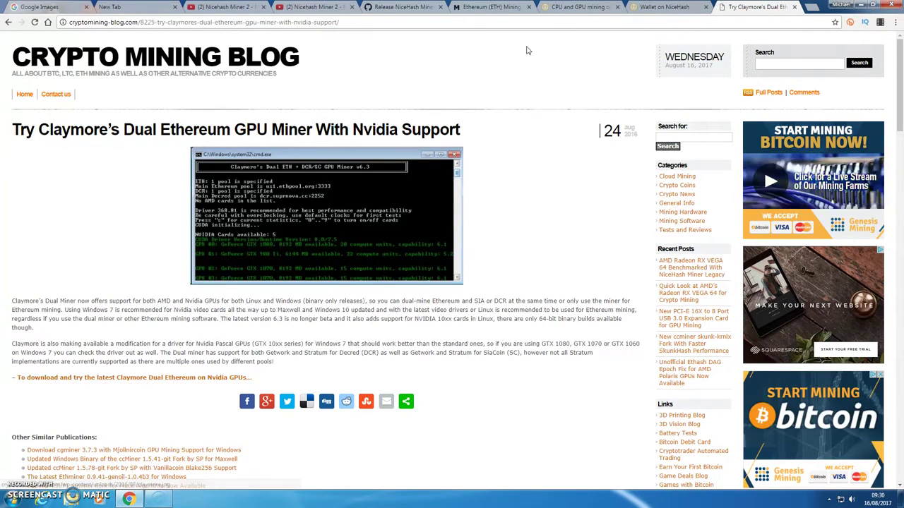
- On the NiceHash site, go from the wallet to the home page and open the section for earning with a CPU or GPU
{"action": "left_click", "coordinate": [670, 6]}
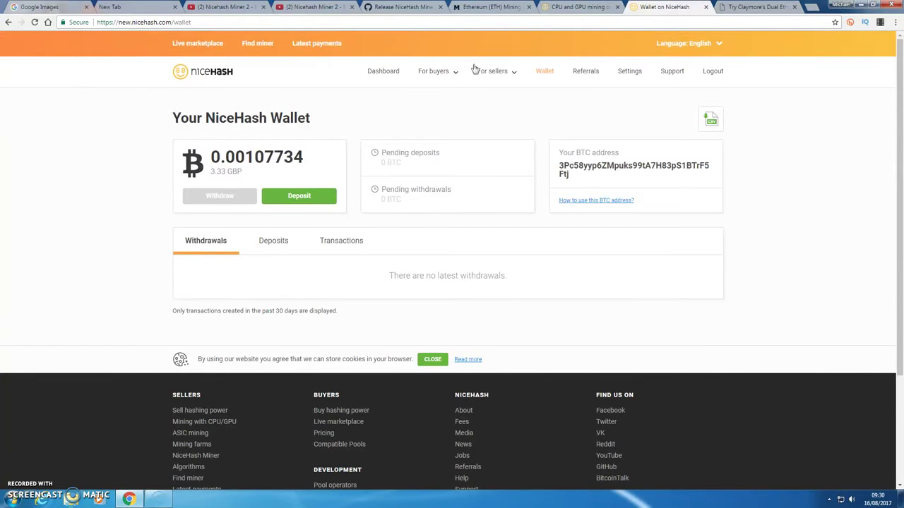
{"action": "left_click", "coordinate": [498, 73]}
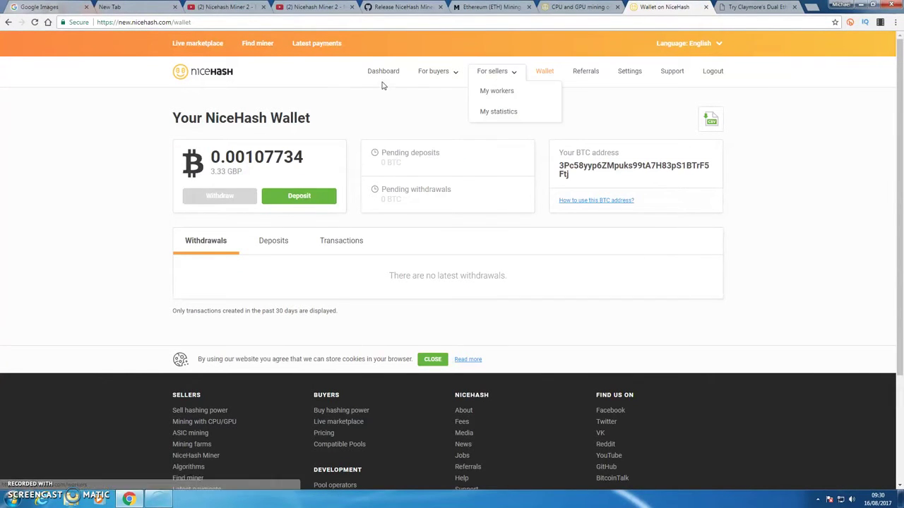
{"action": "left_click", "coordinate": [192, 71]}
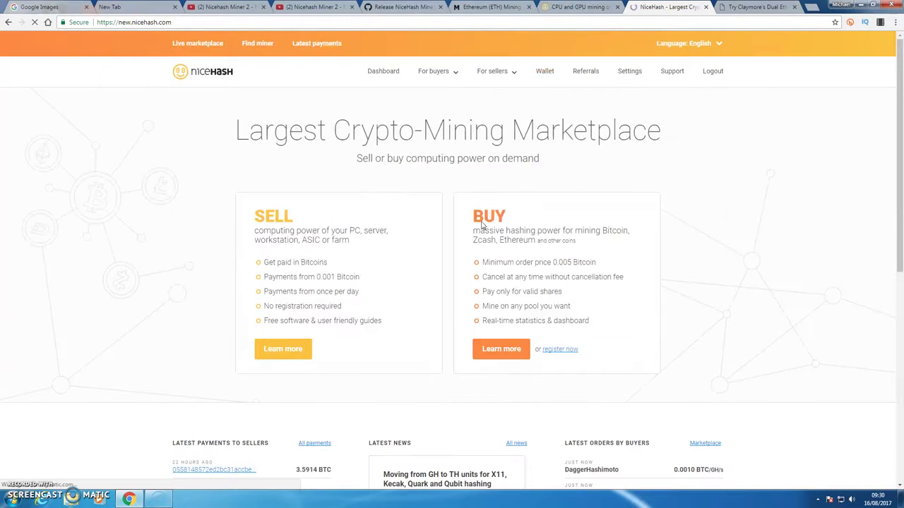
{"action": "left_click", "coordinate": [283, 353]}
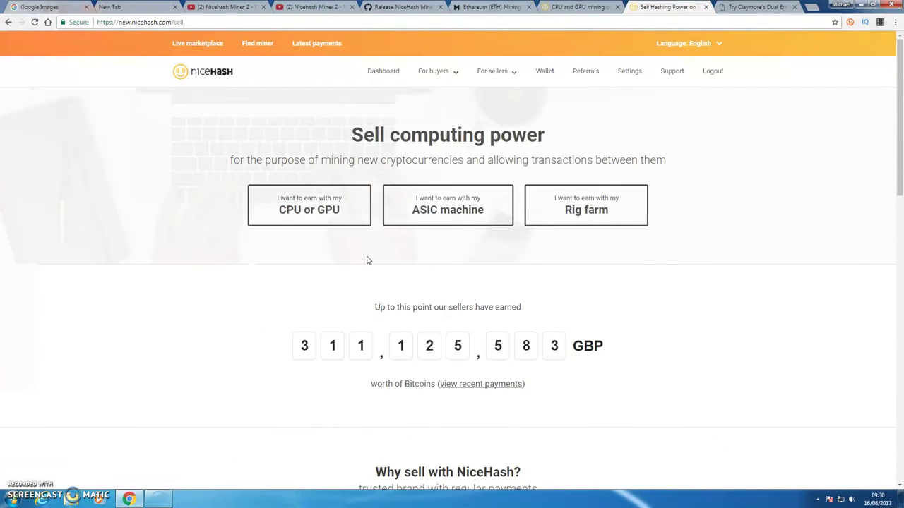
{"action": "left_click", "coordinate": [319, 210]}
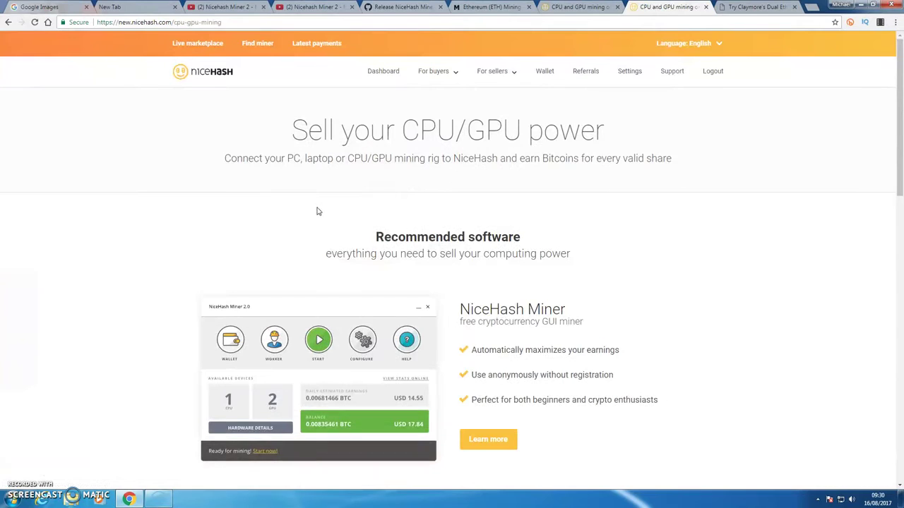
- Examine the recommended NiceHash Miner software and the closest-location section on the CPU/GPU selling page
{"action": "scroll", "coordinate": [565, 285], "scroll_direction": "down", "scroll_amount": 3}
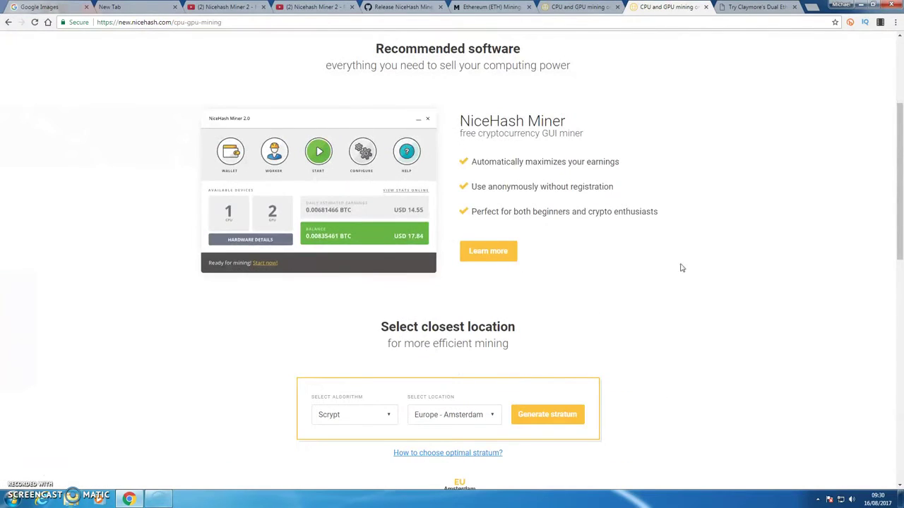
{"action": "scroll", "coordinate": [681, 291], "scroll_direction": "down", "scroll_amount": 2}
{"action": "scroll", "coordinate": [274, 95], "scroll_direction": "up", "scroll_amount": 3}
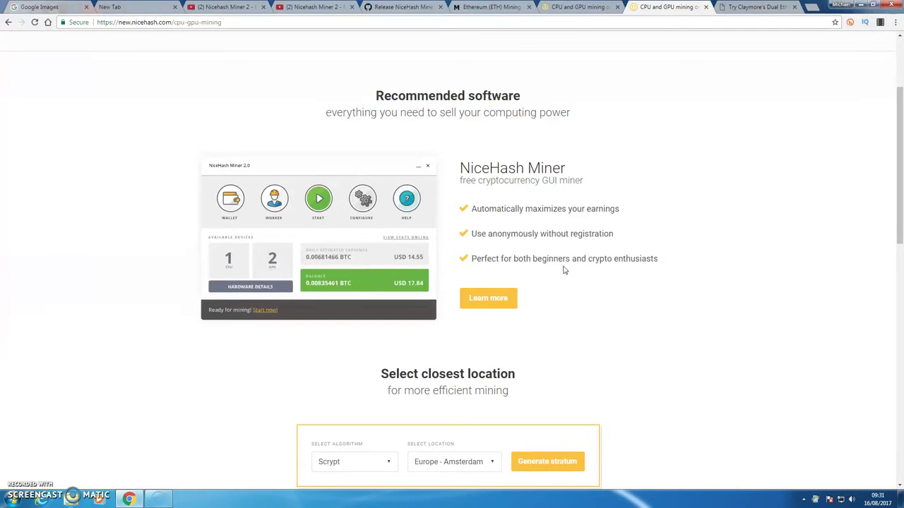
{"action": "scroll", "coordinate": [563, 270], "scroll_direction": "down", "scroll_amount": 2}
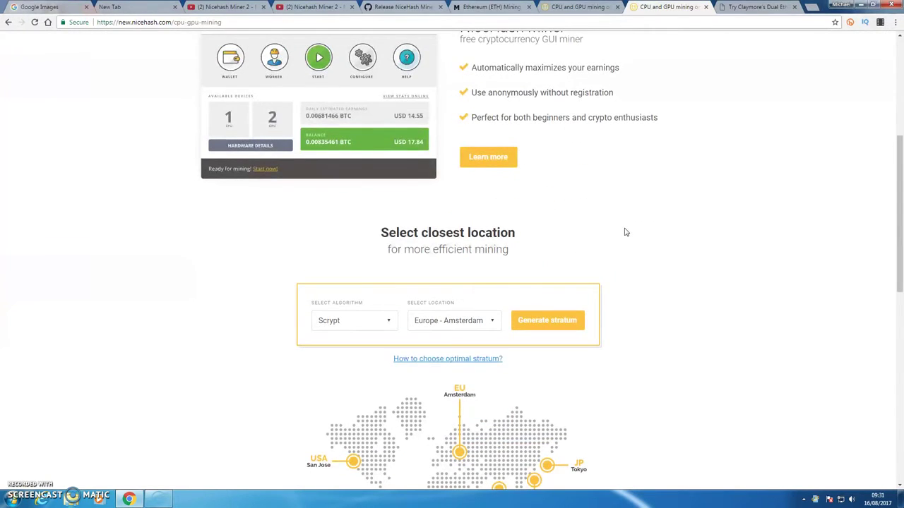
{"action": "scroll", "coordinate": [494, 256], "scroll_direction": "down", "scroll_amount": 1}
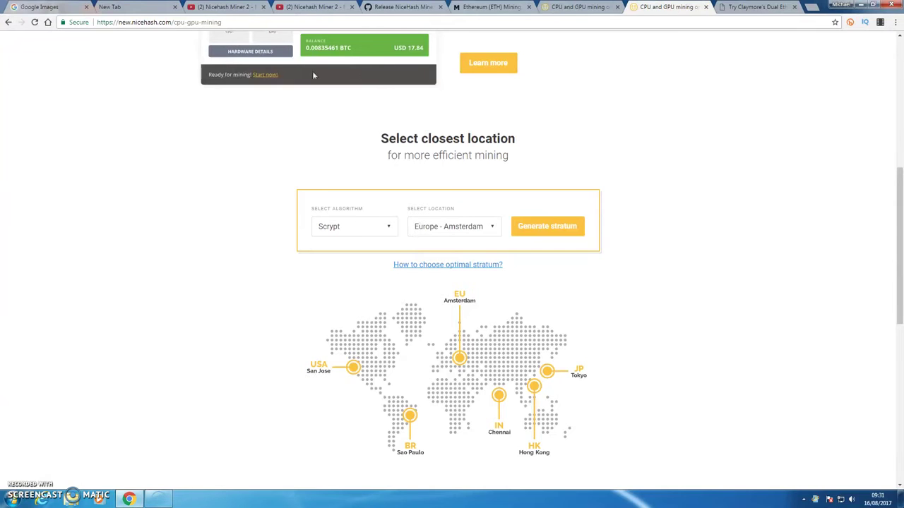
{"action": "scroll", "coordinate": [300, 82], "scroll_direction": "up", "scroll_amount": 2}
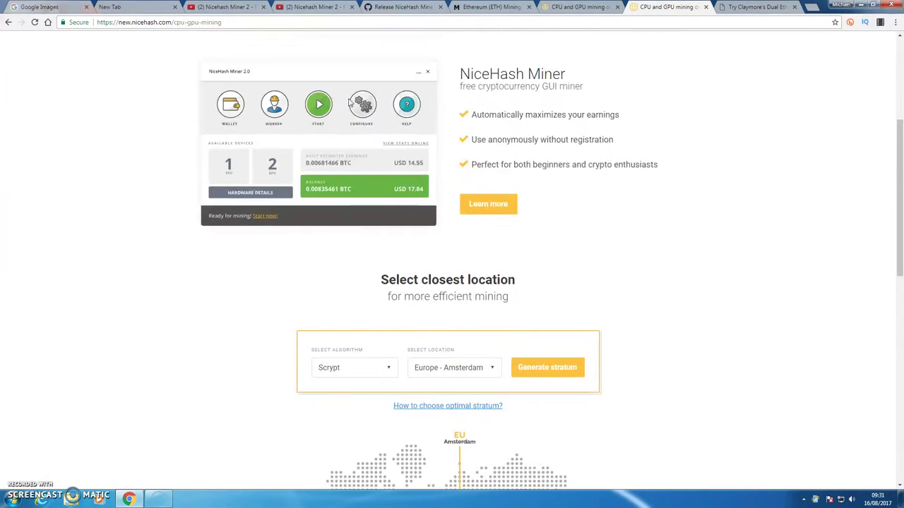
{"action": "scroll", "coordinate": [419, 231], "scroll_direction": "down", "scroll_amount": 1}
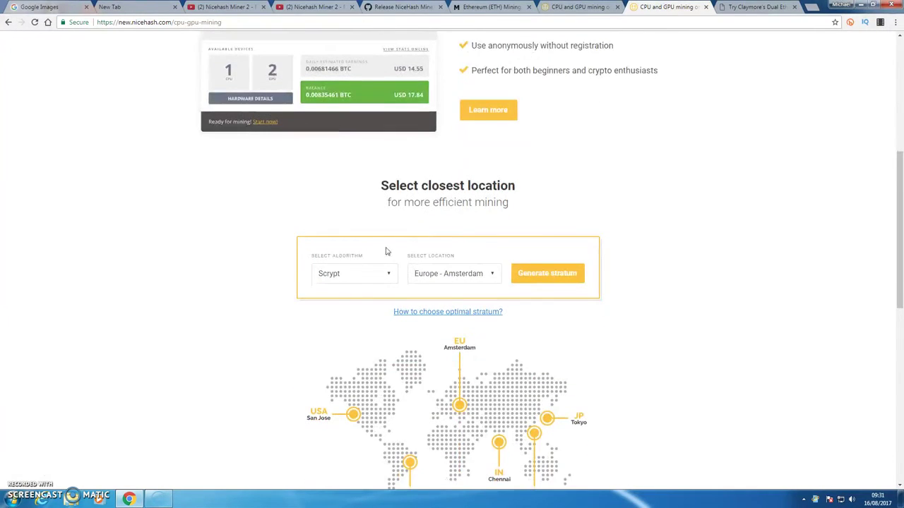
{"action": "scroll", "coordinate": [386, 252], "scroll_direction": "down", "scroll_amount": 1}
- Review the available mining algorithms and generate a stratum address for Scrypt at the Europe - Amsterdam location
{"action": "left_click", "coordinate": [373, 182]}
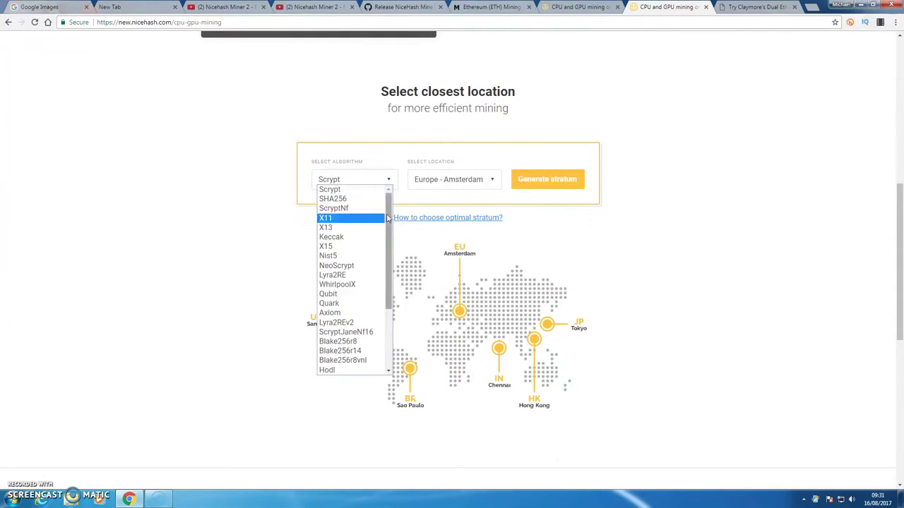
{"action": "left_click_drag", "start_coordinate": [388, 218], "coordinate": [385, 290]}
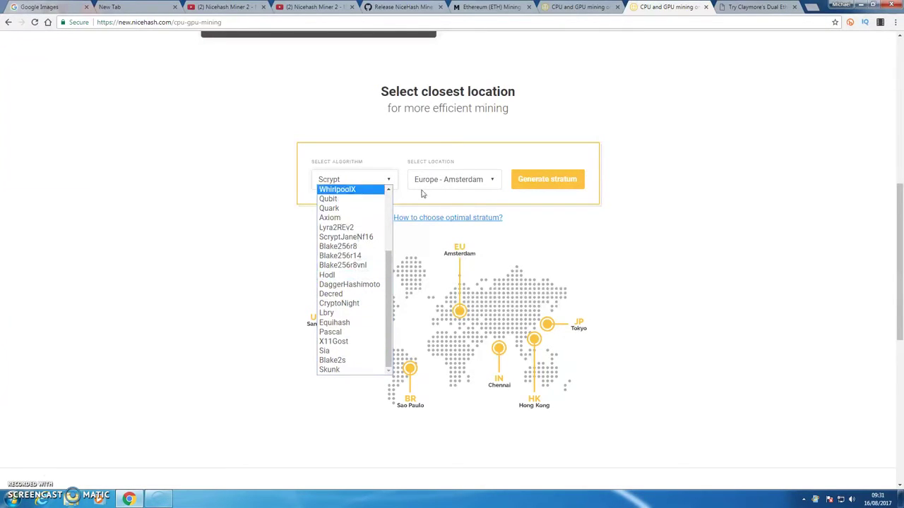
{"action": "left_click", "coordinate": [487, 183]}
{"action": "left_click", "coordinate": [487, 179]}
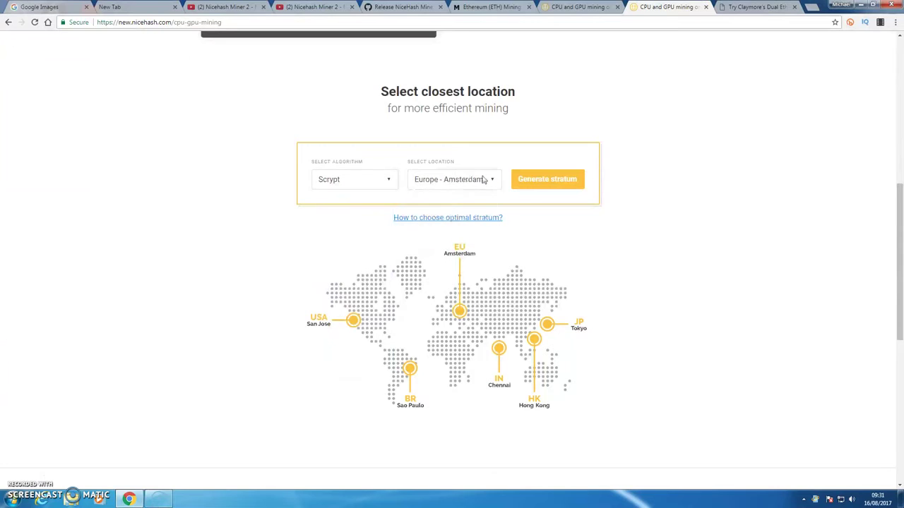
{"action": "left_click", "coordinate": [554, 179]}
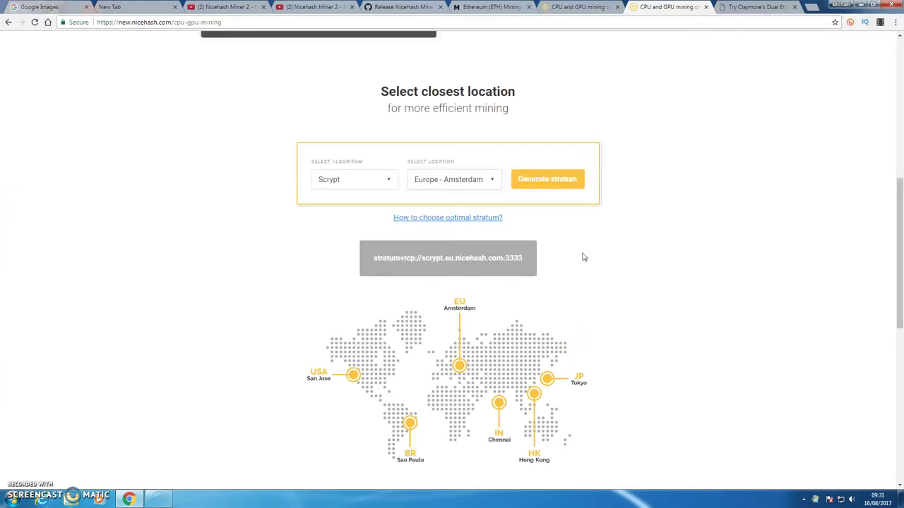
- Switch to Windows Explorer and open the inner NiceHashMiner_v1.7.5.12 folder within Downloads
{"action": "left_click", "coordinate": [858, 5]}
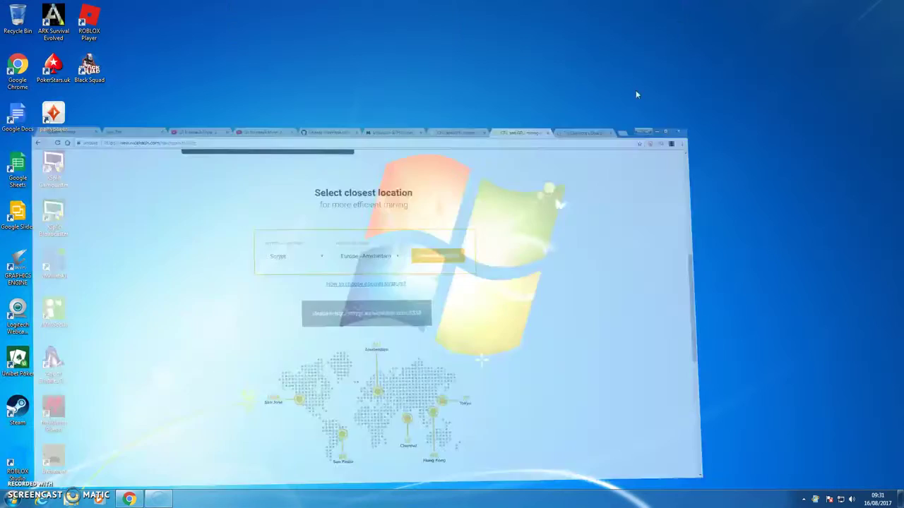
{"action": "left_click", "coordinate": [72, 498]}
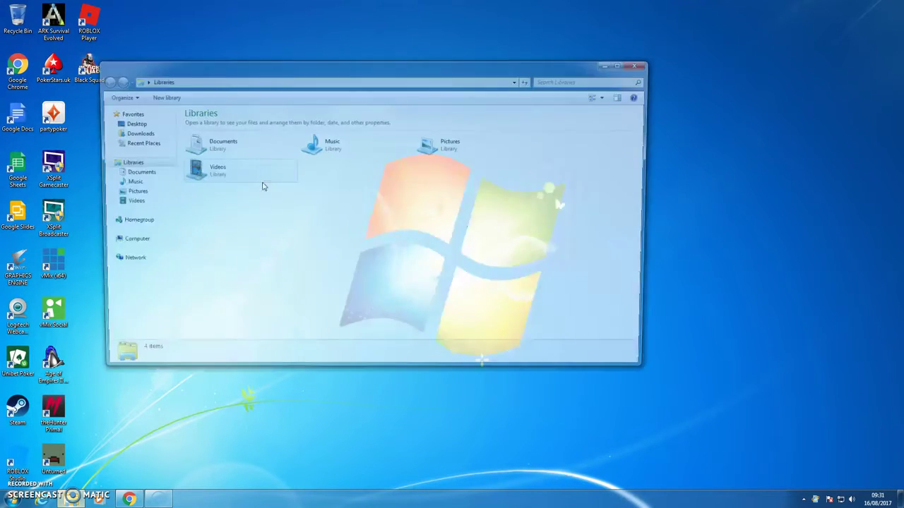
{"action": "left_click", "coordinate": [124, 134]}
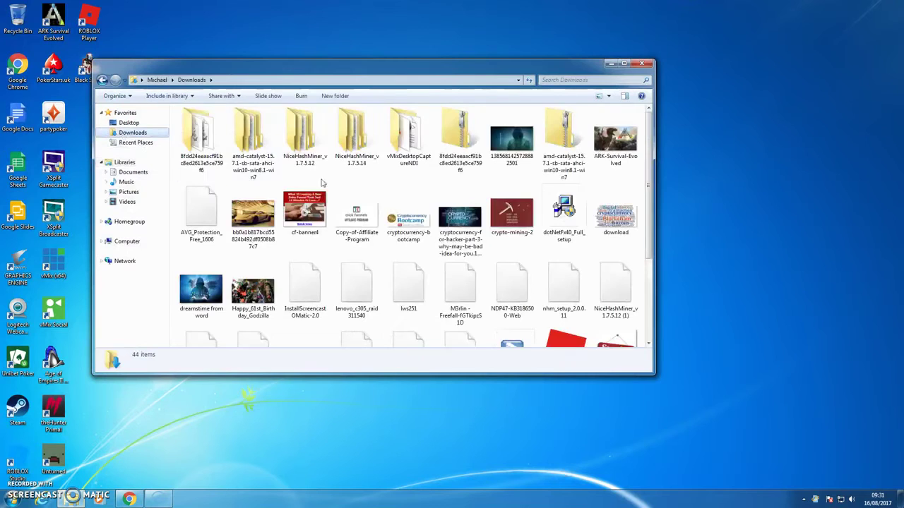
{"action": "double_click", "coordinate": [298, 143]}
{"action": "double_click", "coordinate": [221, 127]}
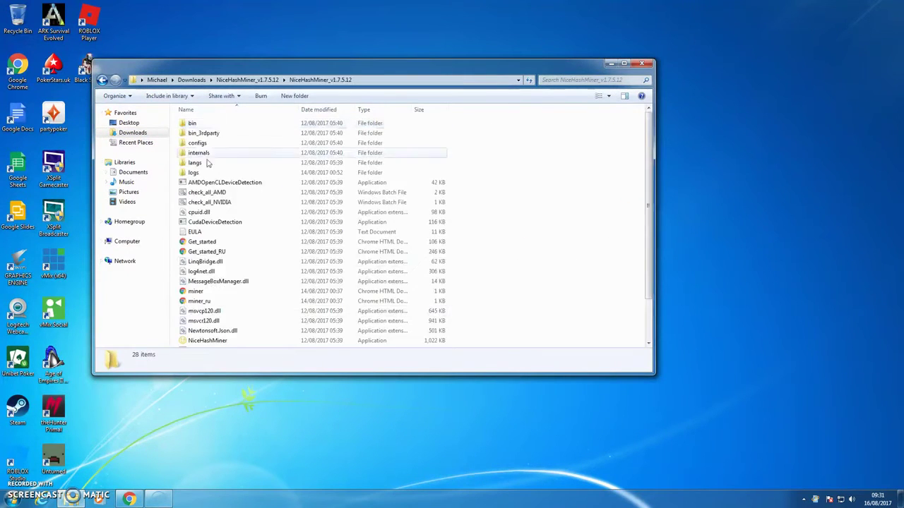
- Launch the NiceHashMiner application from the folder and minimize the folder window
{"action": "scroll", "coordinate": [221, 311], "scroll_direction": "down", "scroll_amount": 2}
{"action": "double_click", "coordinate": [207, 292]}
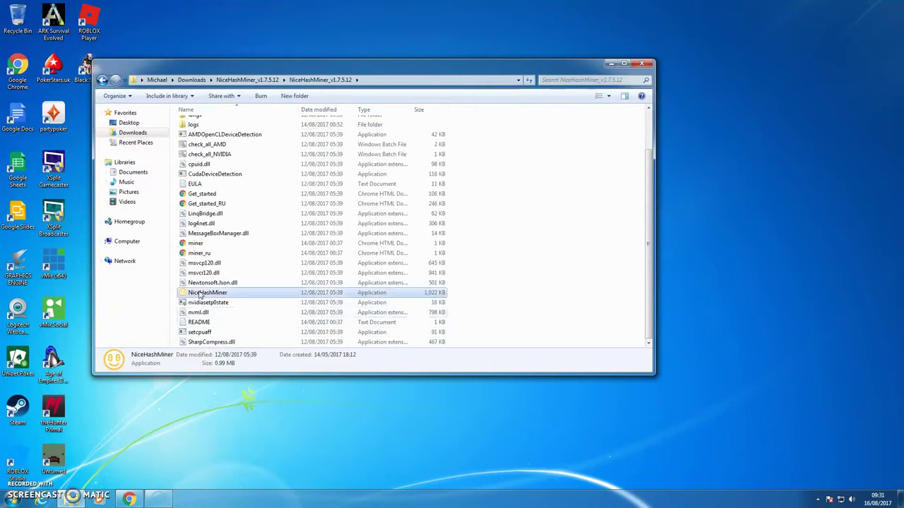
{"action": "left_click", "coordinate": [487, 257]}
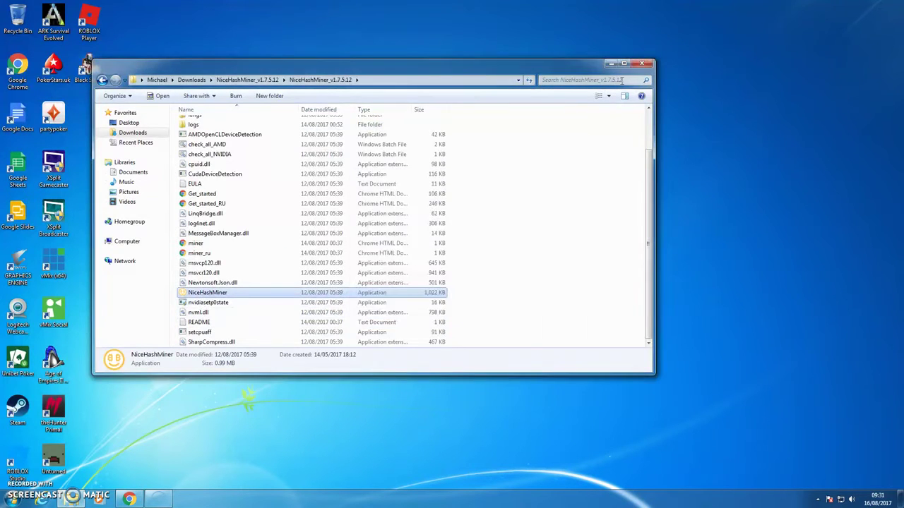
{"action": "left_click", "coordinate": [610, 63]}
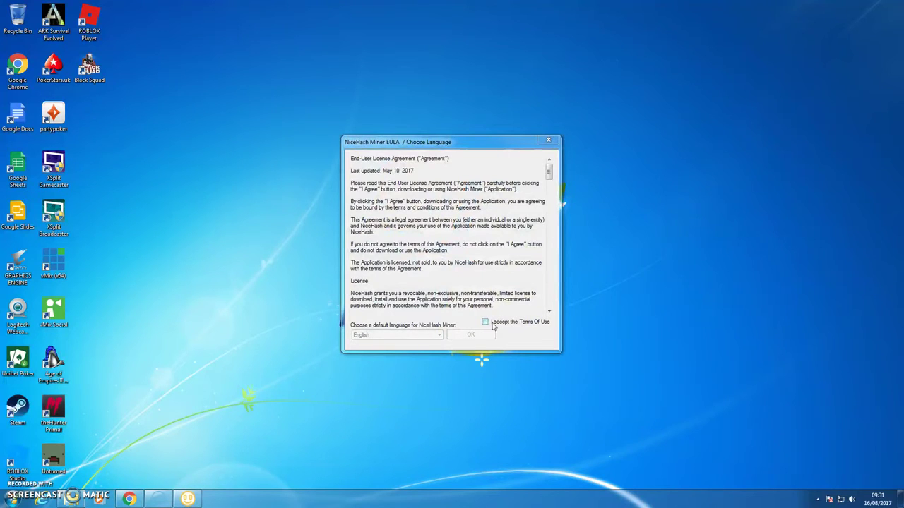
- Accept the NiceHash Miner terms of use with English as the language and agree to the third-party software disclaimer
{"action": "left_click", "coordinate": [492, 322]}
{"action": "left_click", "coordinate": [470, 335]}
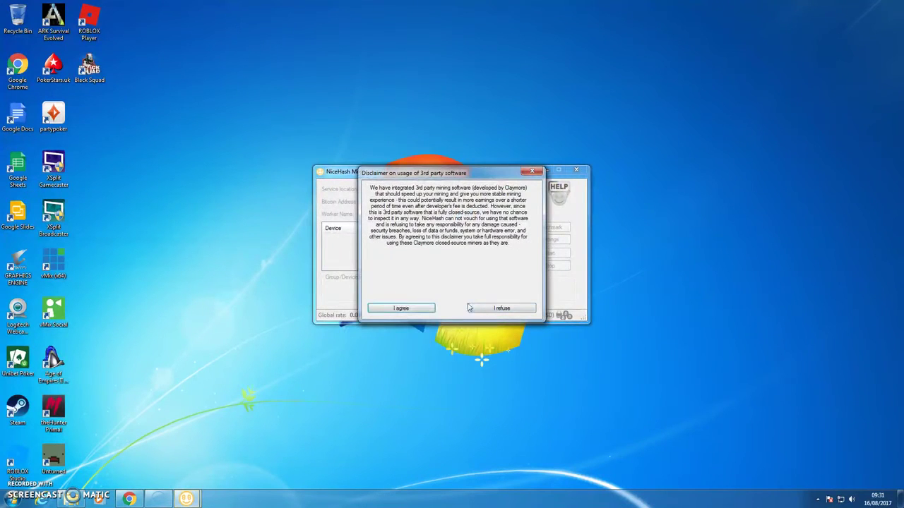
{"action": "left_click", "coordinate": [401, 308]}
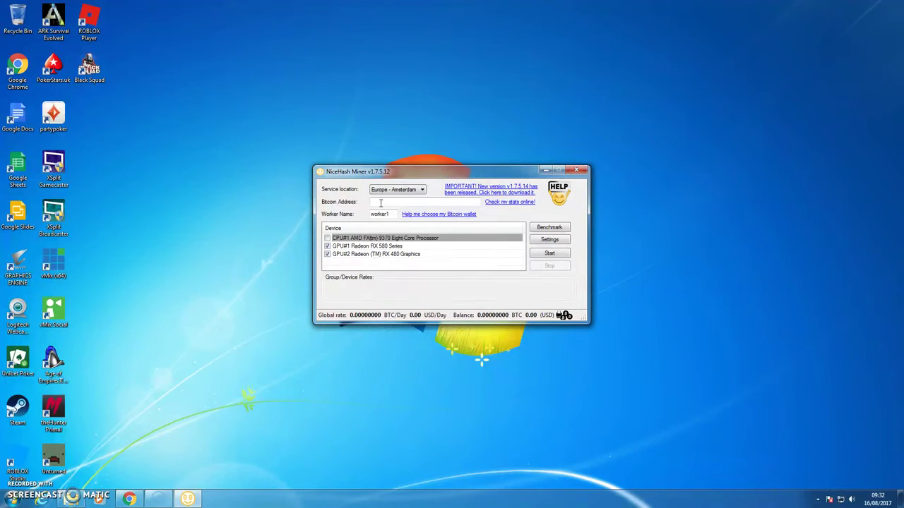
- Choose Europe - Amsterdam as the miner's service location and place the cursor in the empty Bitcoin address field
{"action": "left_click", "coordinate": [405, 195]}
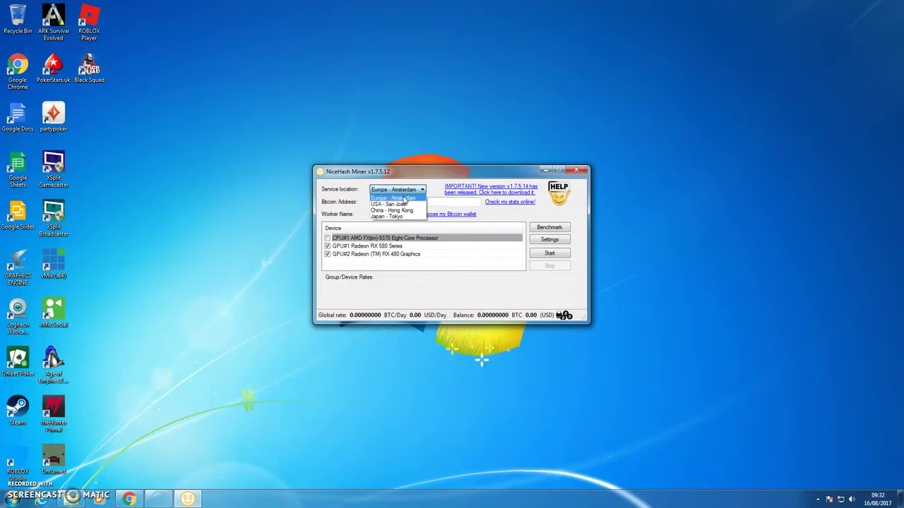
{"action": "left_click", "coordinate": [396, 202]}
{"action": "left_click", "coordinate": [388, 201]}
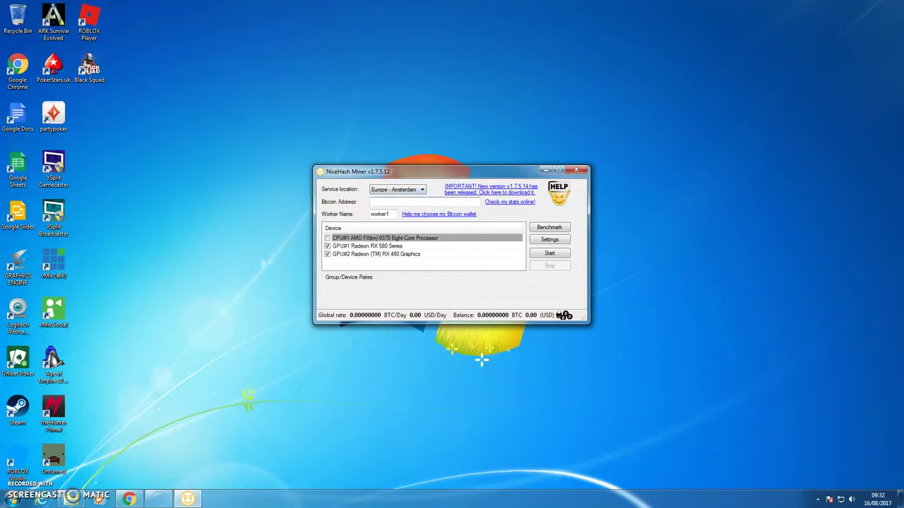
- Switch to Chrome and copy the BTC address from the NiceHash wallet page
{"action": "left_click", "coordinate": [129, 499]}
{"action": "scroll", "coordinate": [628, 209], "scroll_direction": "up", "scroll_amount": 5}
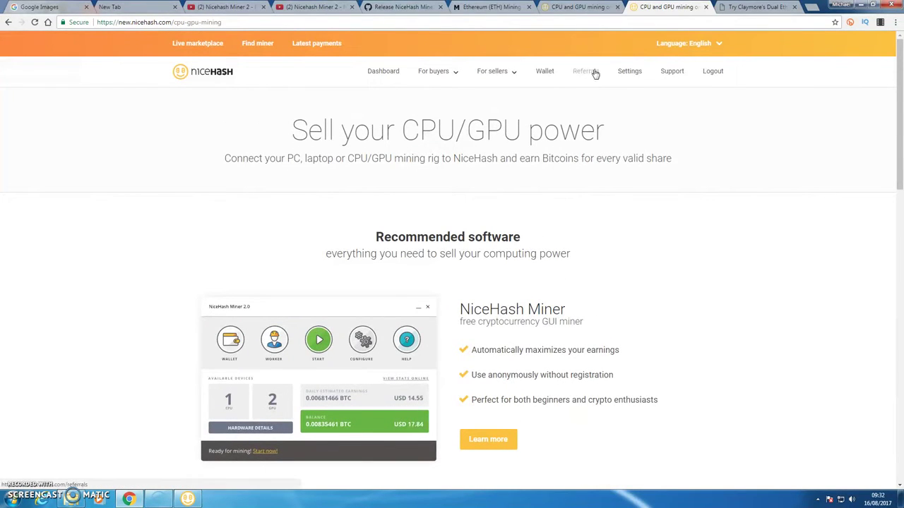
{"action": "left_click", "coordinate": [551, 73]}
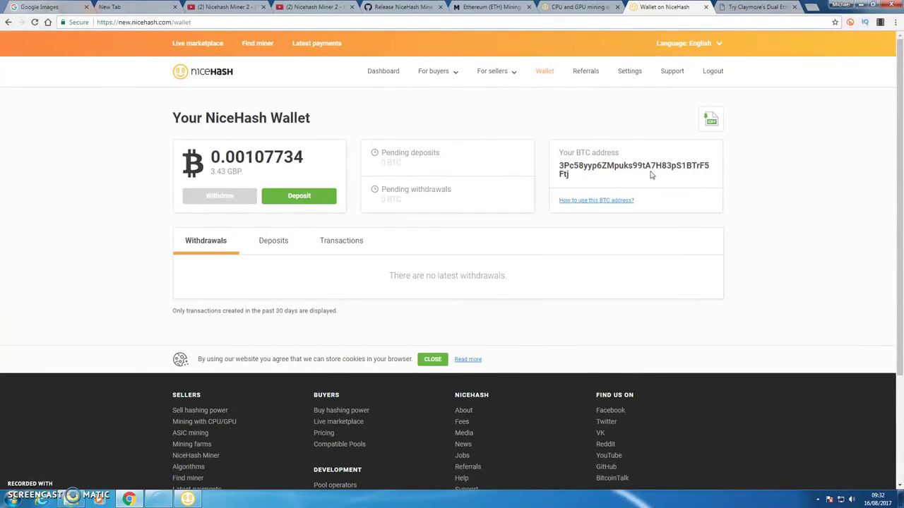
{"action": "left_click_drag", "start_coordinate": [557, 166], "coordinate": [579, 175]}
{"action": "right_click", "coordinate": [578, 169]}
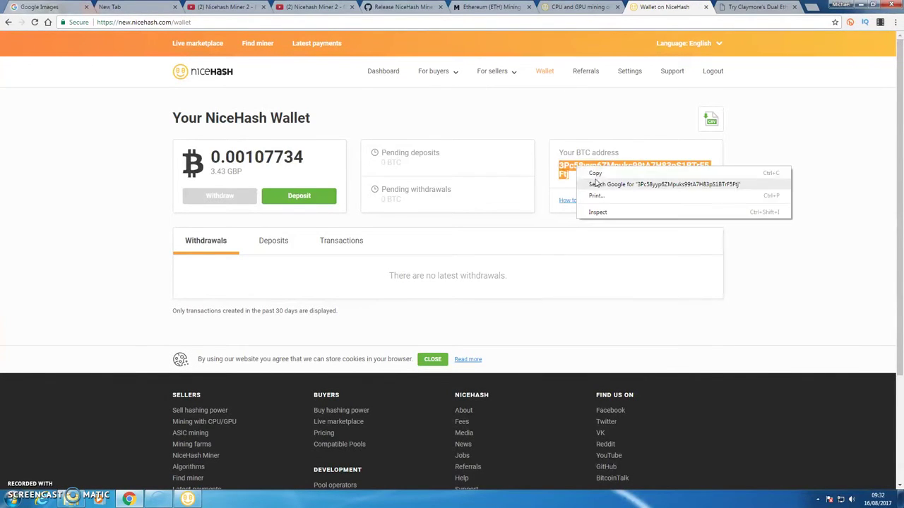
{"action": "left_click", "coordinate": [586, 170]}
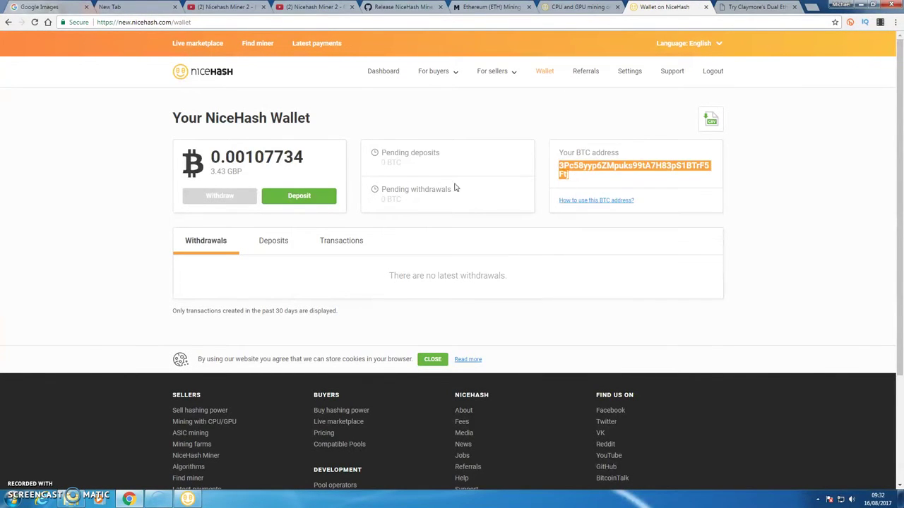
- Return to NiceHash Miner and paste the copied wallet address as the Bitcoin address
{"action": "left_click", "coordinate": [861, 5]}
{"action": "right_click", "coordinate": [406, 203]}
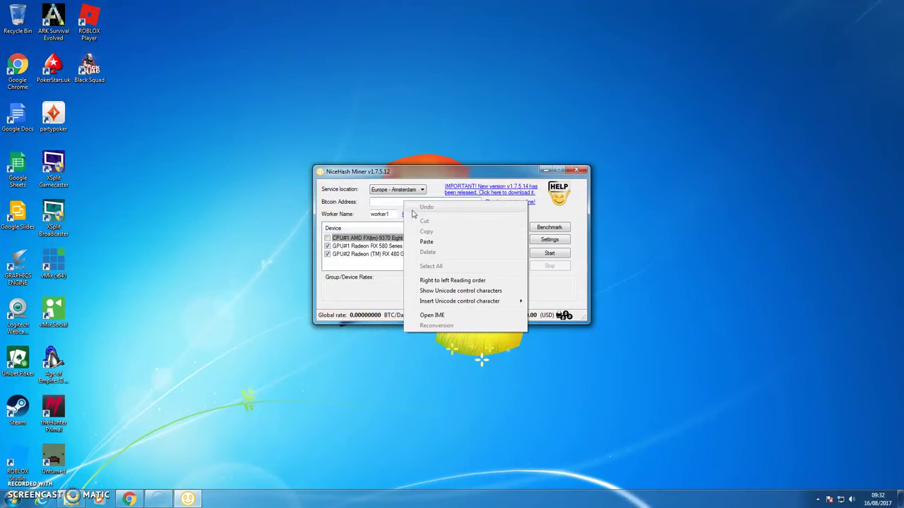
{"action": "left_click", "coordinate": [429, 243]}
- Replace the default worker name with Bob12345 and select the Radeon RX 580 in the device list
{"action": "left_click_drag", "start_coordinate": [397, 215], "coordinate": [356, 219]}
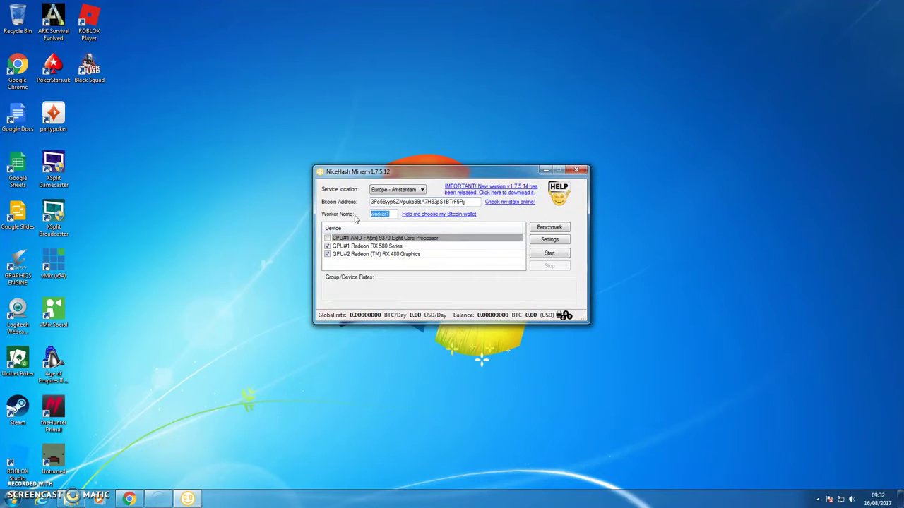
{"action": "type", "text": "Bob12345"}
{"action": "left_click", "coordinate": [351, 249]}
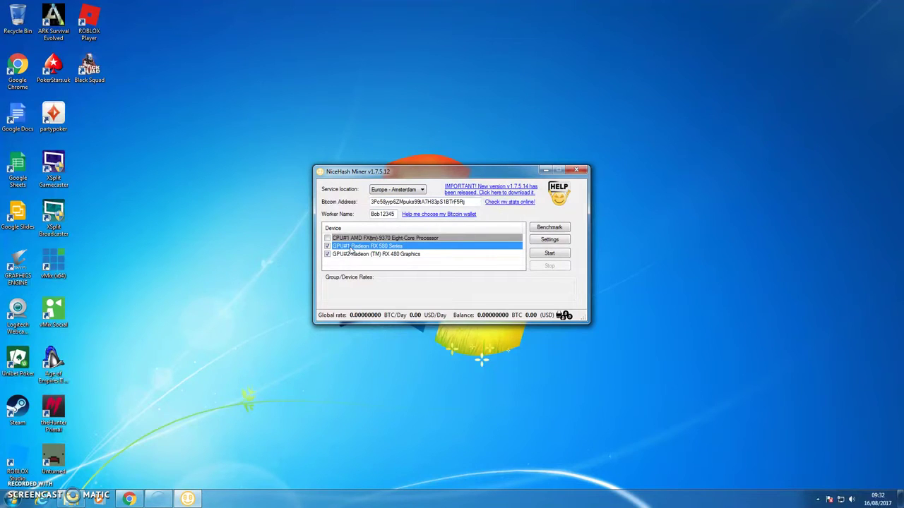
- Open the miner's settings and look through the General, Advanced and Devices/Algorithms options
{"action": "left_click", "coordinate": [550, 239]}
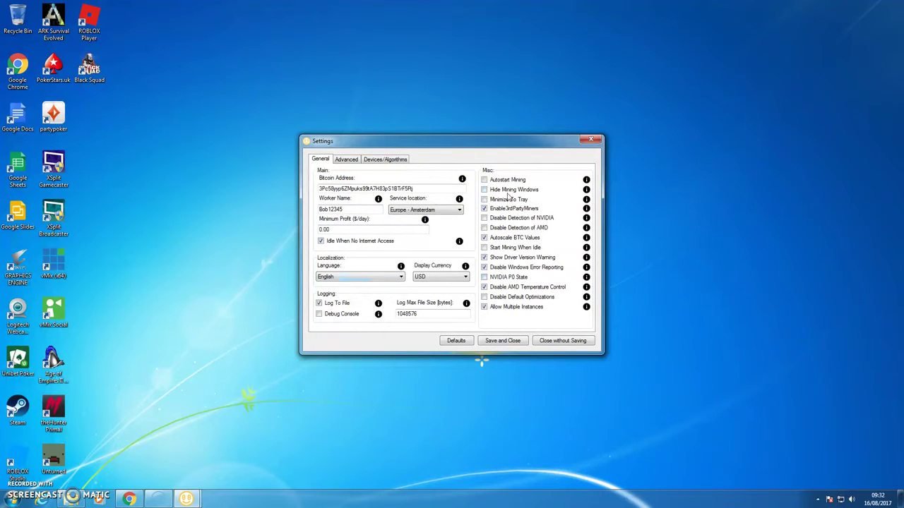
{"action": "left_click", "coordinate": [347, 156]}
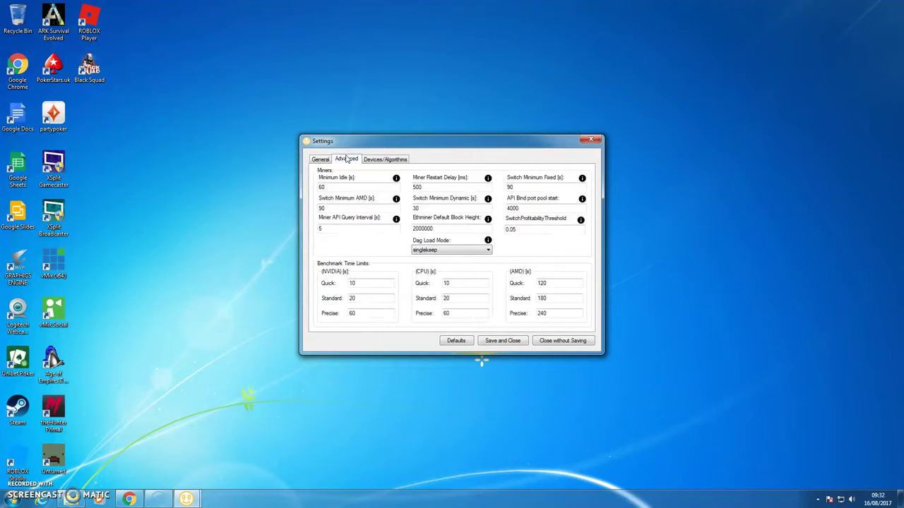
{"action": "left_click", "coordinate": [385, 159]}
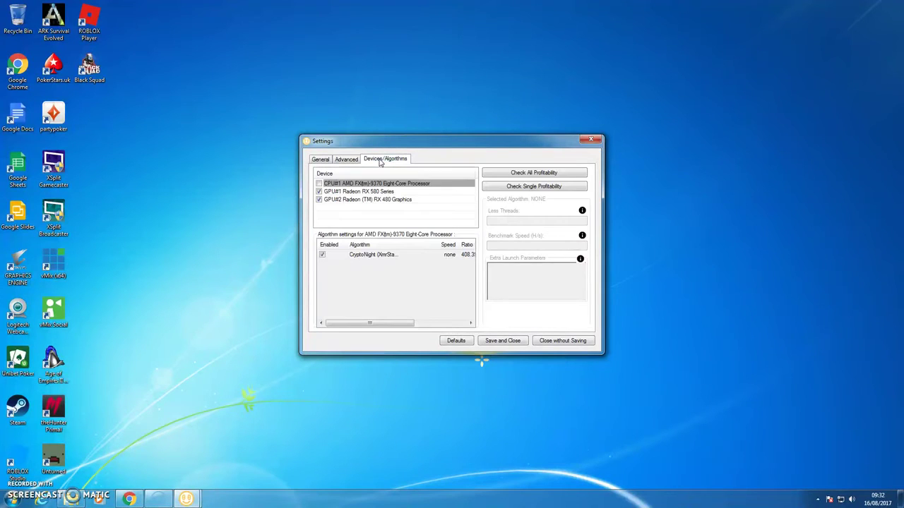
- Examine the algorithm lists of the Radeon RX 580 and RX 480, and close the settings with saving
{"action": "left_click", "coordinate": [333, 193]}
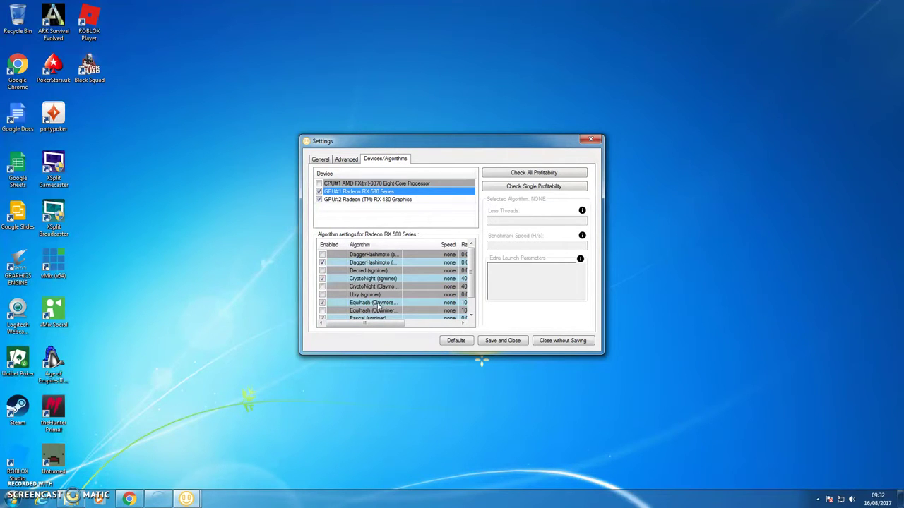
{"action": "scroll", "coordinate": [376, 303], "scroll_direction": "down", "scroll_amount": 2}
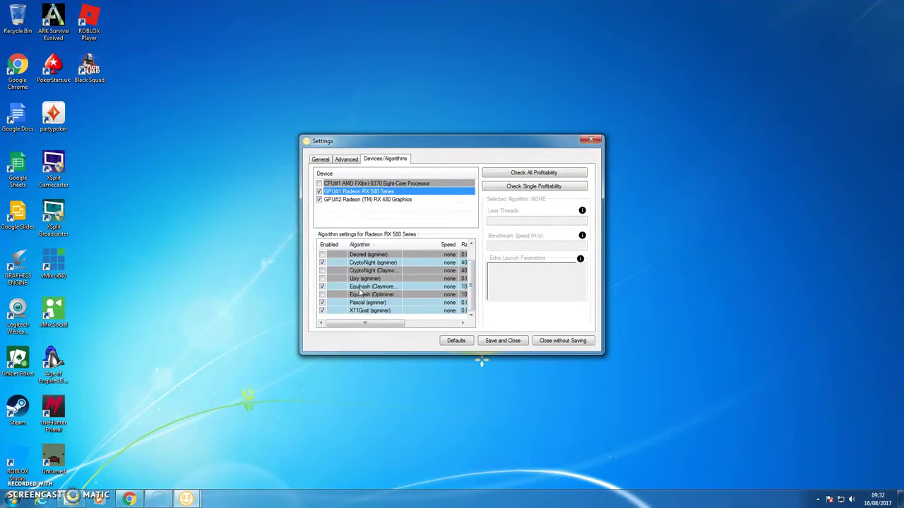
{"action": "scroll", "coordinate": [361, 289], "scroll_direction": "up", "scroll_amount": 2}
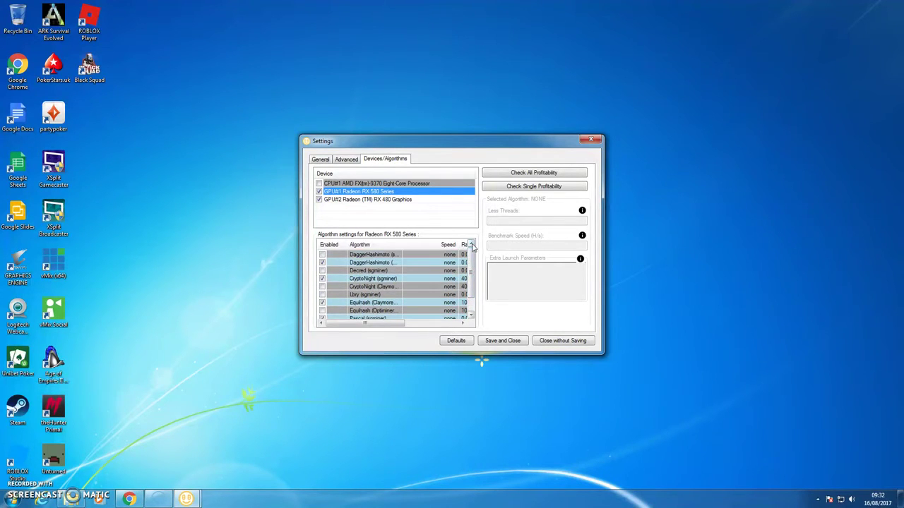
{"action": "left_click", "coordinate": [367, 201]}
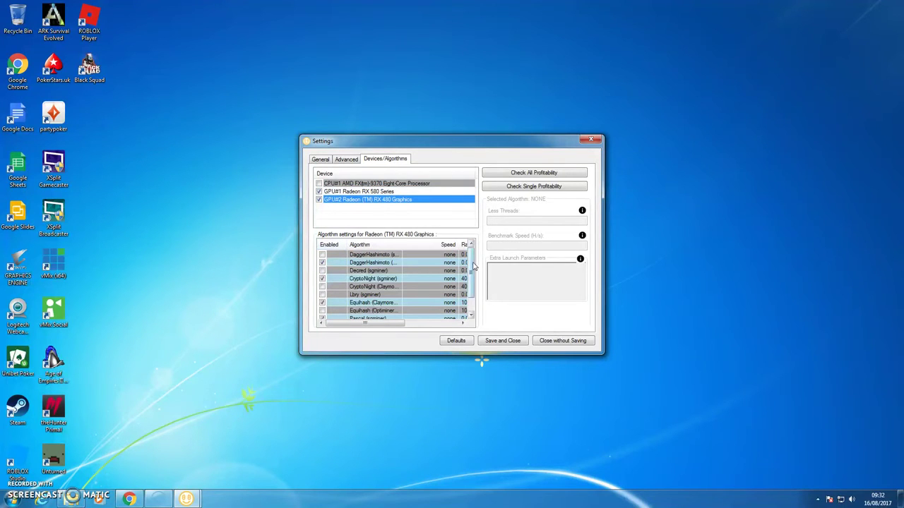
{"action": "left_click_drag", "start_coordinate": [474, 265], "coordinate": [473, 309]}
{"action": "scroll", "coordinate": [473, 300], "scroll_direction": "up", "scroll_amount": 2}
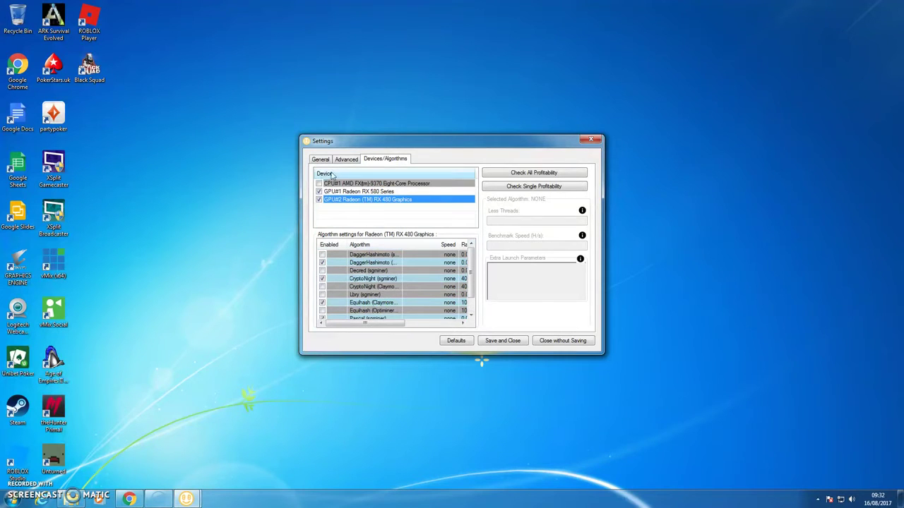
{"action": "left_click", "coordinate": [358, 192]}
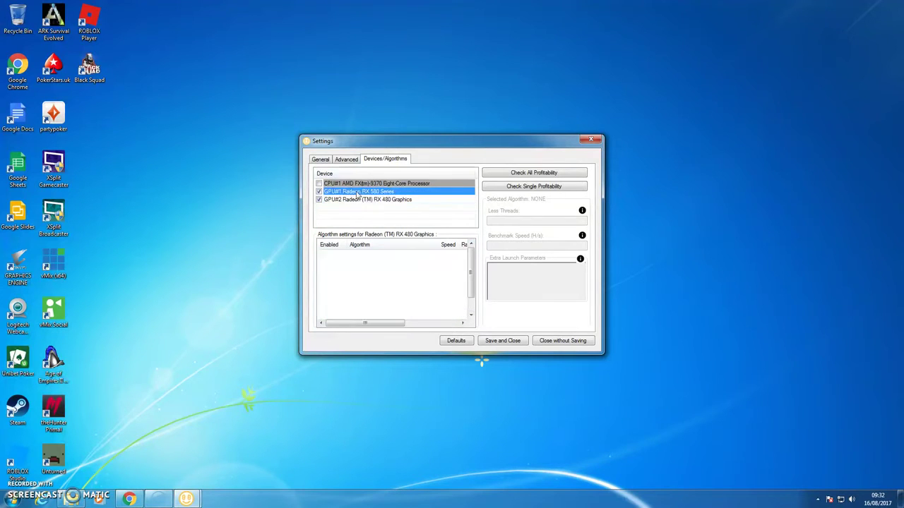
{"action": "left_click", "coordinate": [504, 342]}
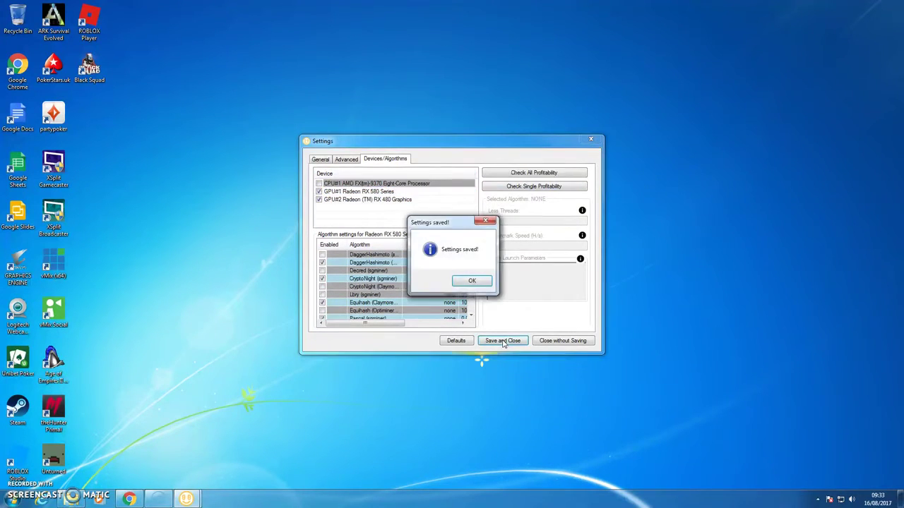
{"action": "left_click", "coordinate": [469, 280]}
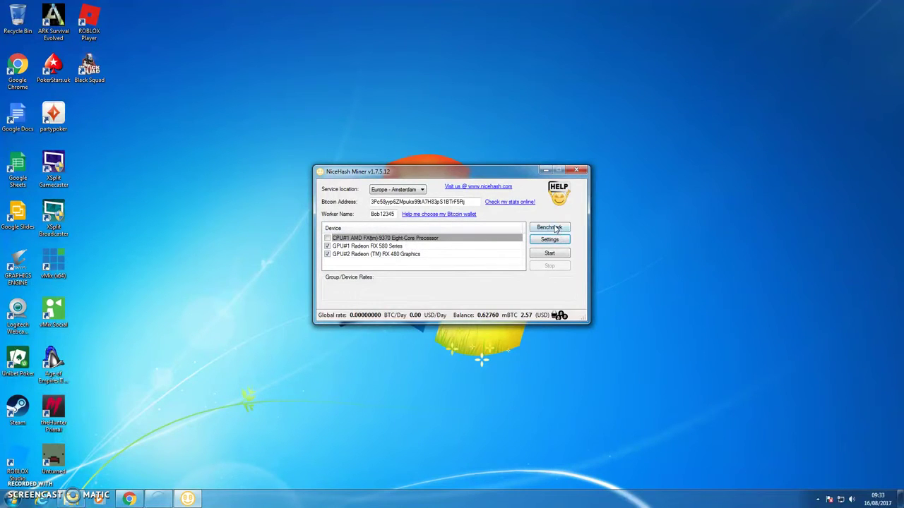
- Start a quick benchmark of all selected algorithms on both GPUs and move the benchmark window clear of the main window
{"action": "left_click", "coordinate": [548, 228]}
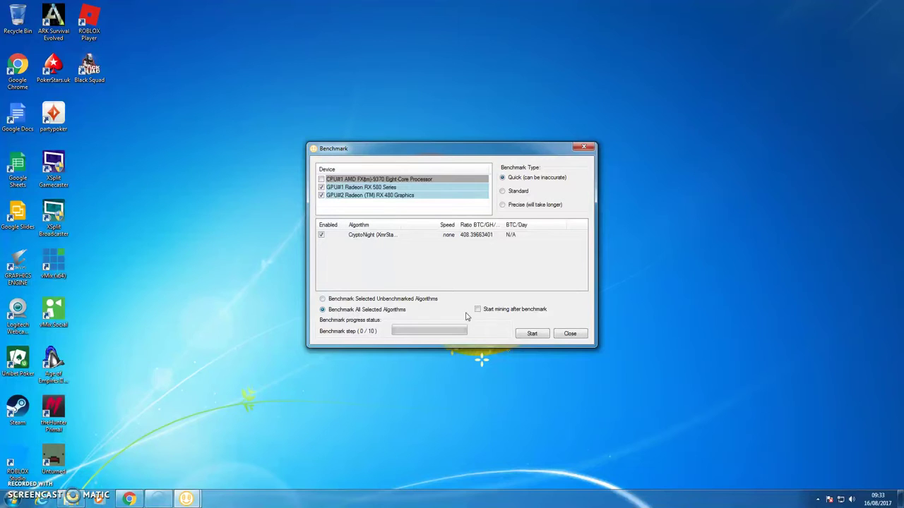
{"action": "left_click", "coordinate": [531, 333]}
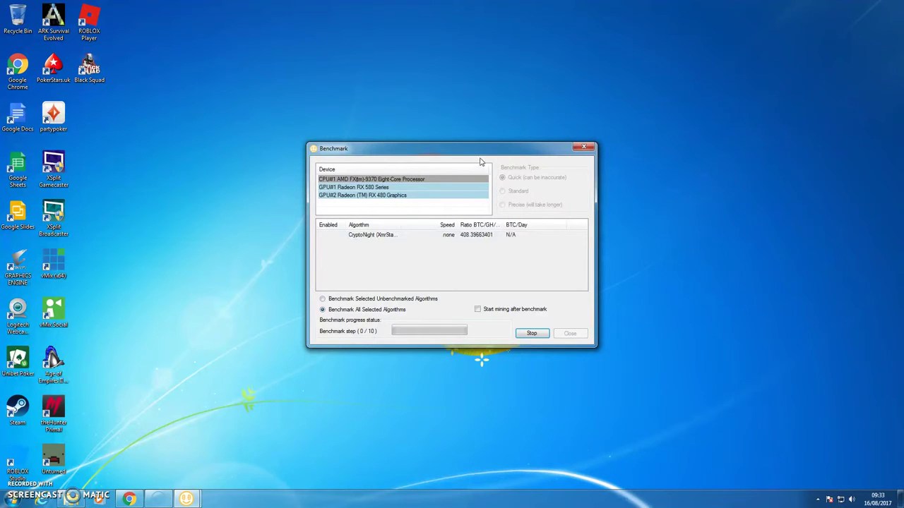
{"action": "left_click_drag", "start_coordinate": [483, 155], "coordinate": [781, 33]}
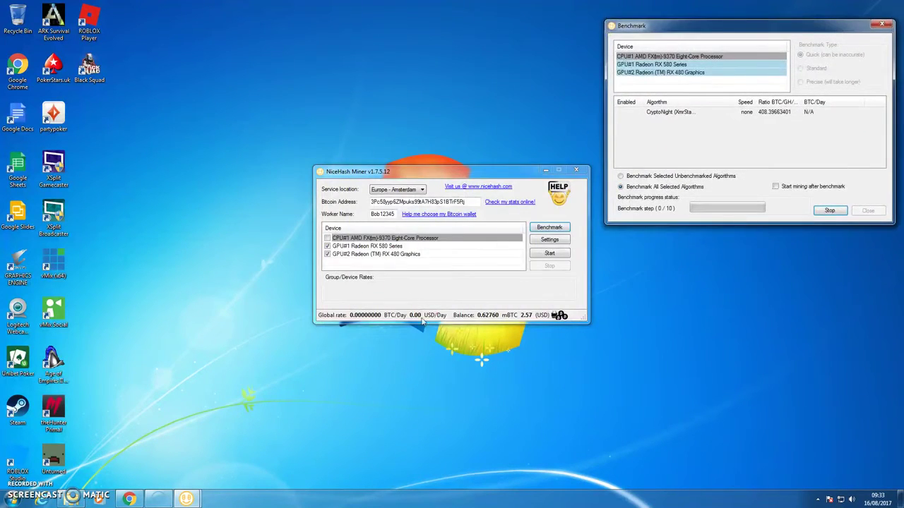
- Switch to Chrome, view the Google Drive download folder linked in the Claymore's Dual Ethereum miner forum thread, and close that page
{"action": "left_click", "coordinate": [129, 494]}
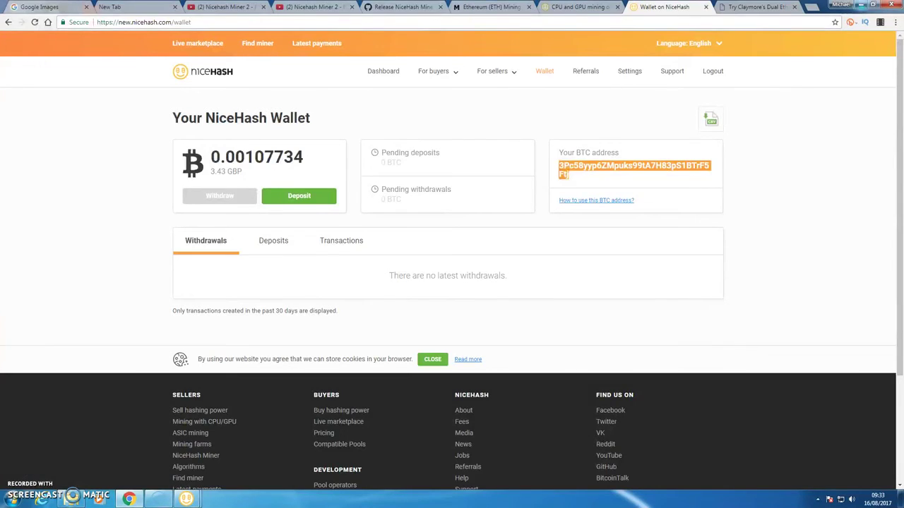
{"action": "left_click", "coordinate": [860, 6]}
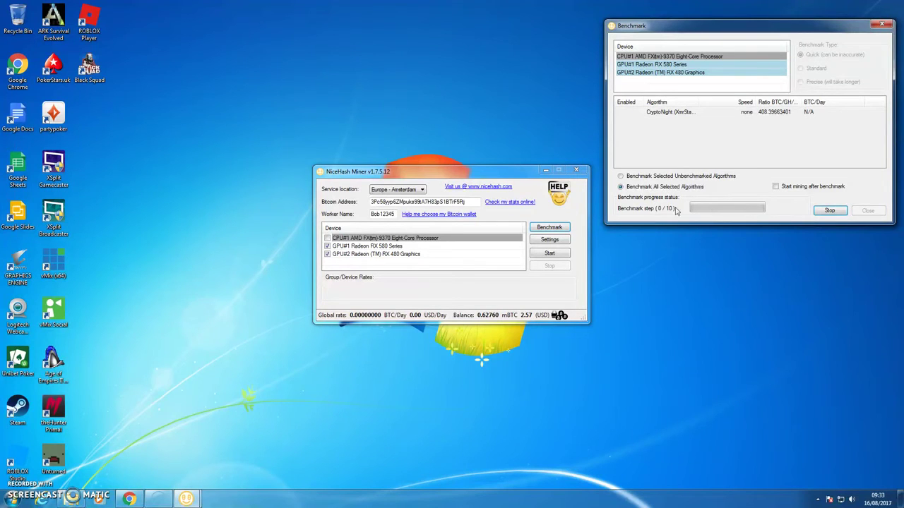
{"action": "left_click", "coordinate": [129, 499]}
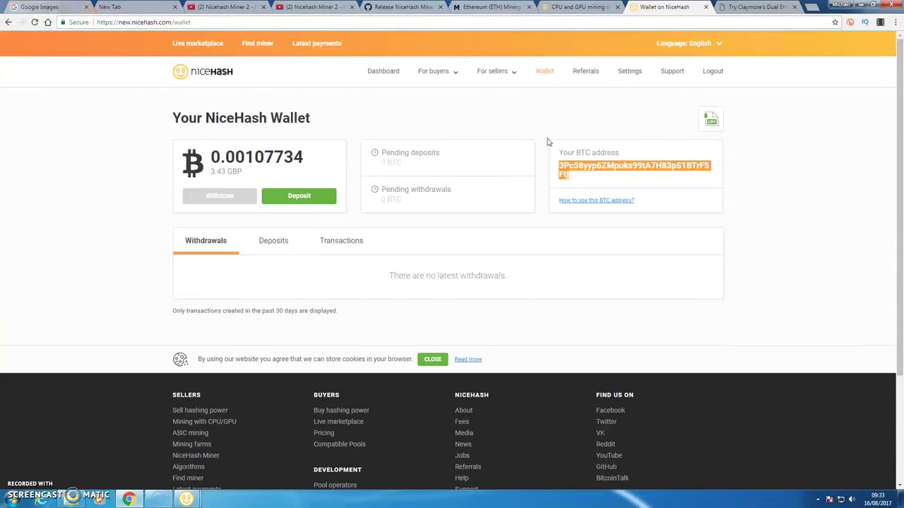
{"action": "left_click", "coordinate": [750, 10]}
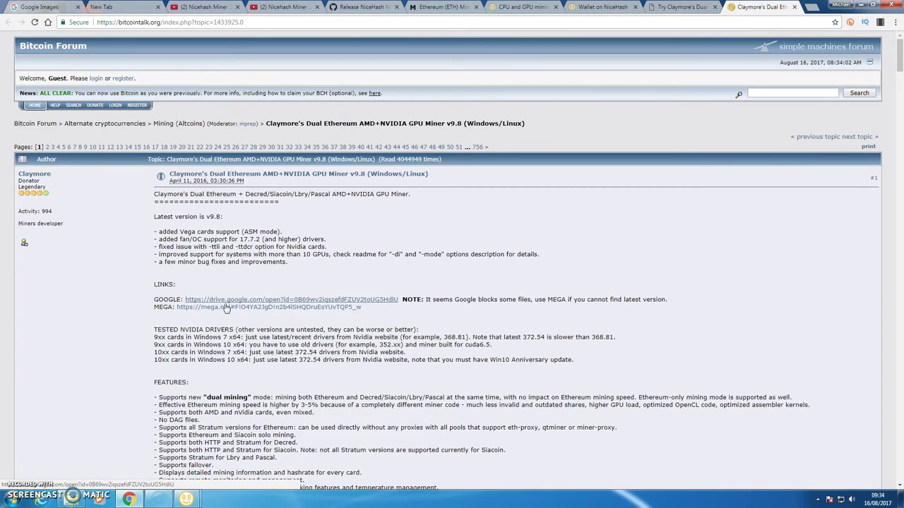
{"action": "left_click", "coordinate": [257, 302]}
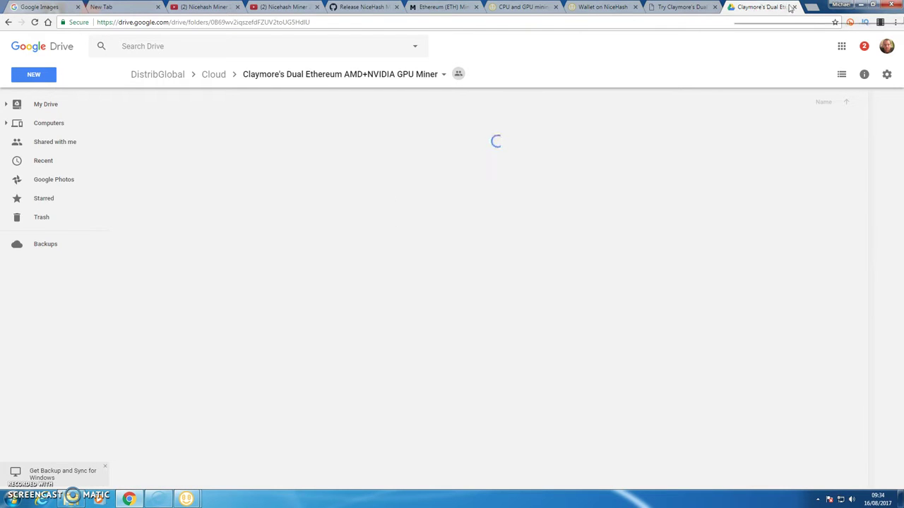
{"action": "left_click", "coordinate": [794, 6]}
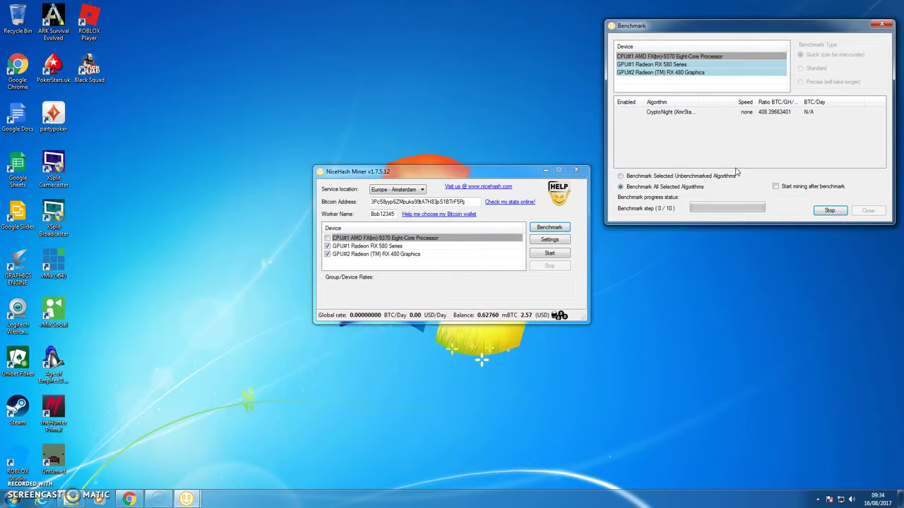
- Stop the running benchmark, exclude the Radeon RX 580, and restart the quick benchmark for the Radeon RX 480 only
{"action": "left_click", "coordinate": [829, 210]}
{"action": "left_click", "coordinate": [619, 64]}
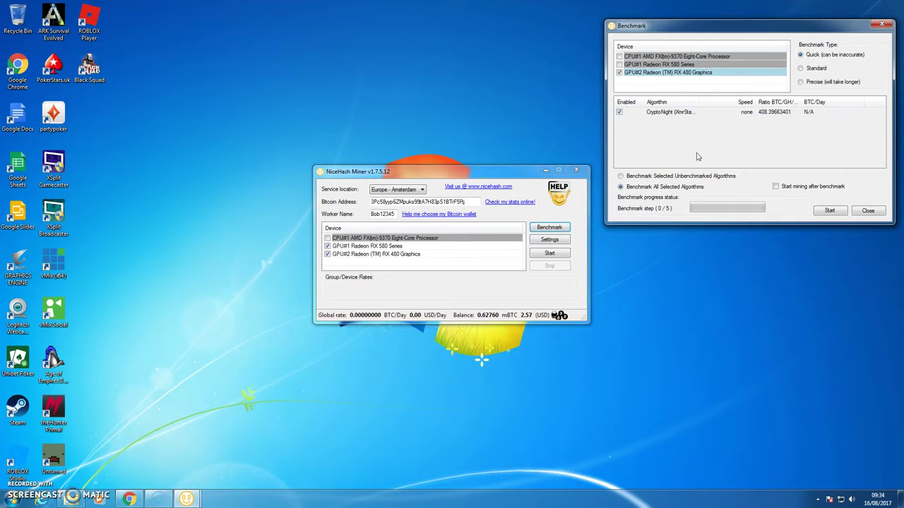
{"action": "left_click", "coordinate": [829, 211]}
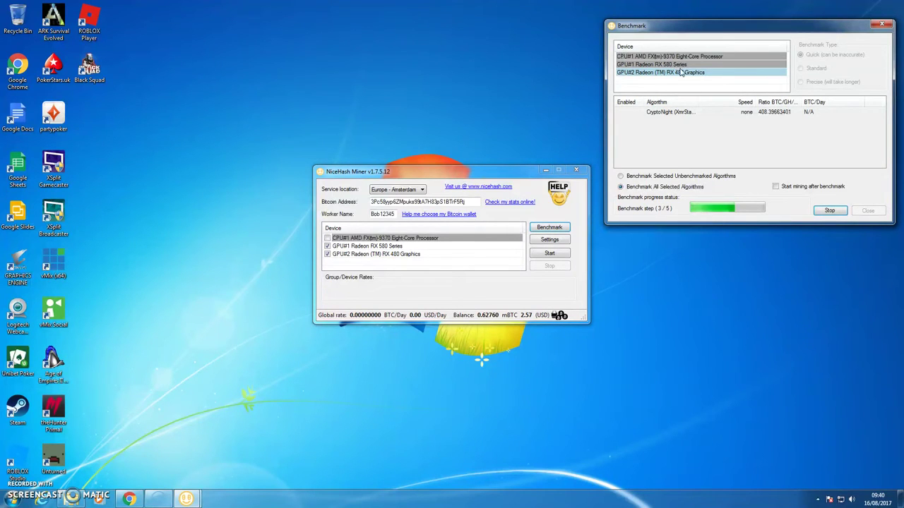
- Stop the RX 480 benchmark, disable its Pascal and X11Gost algorithms, and close the benchmark window
{"action": "left_click", "coordinate": [660, 73]}
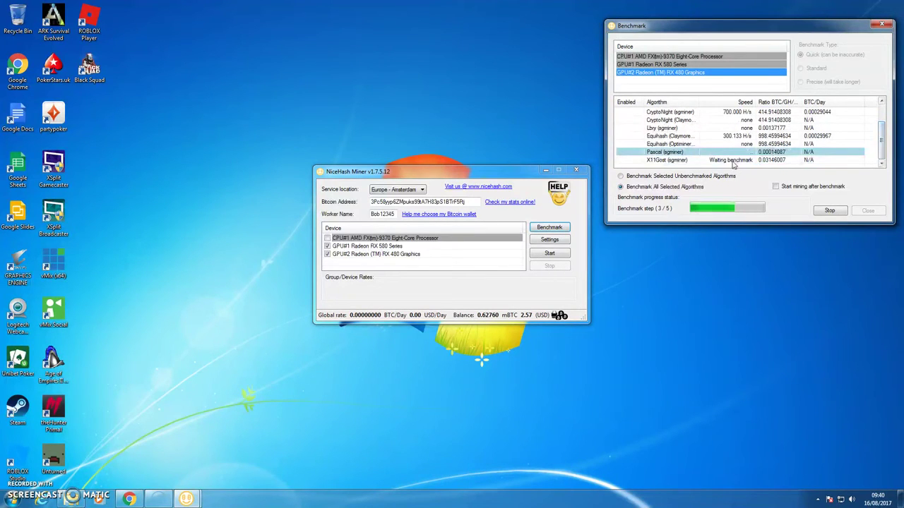
{"action": "left_click", "coordinate": [829, 209]}
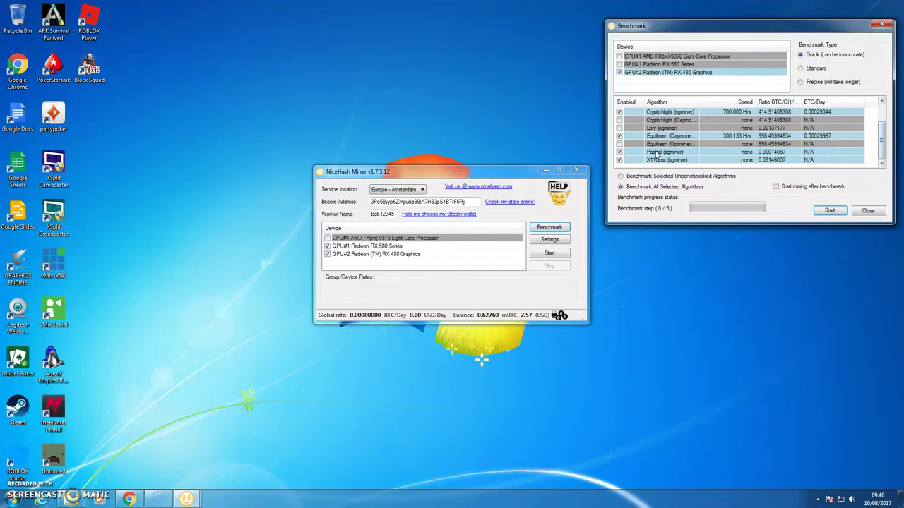
{"action": "left_click", "coordinate": [619, 152]}
{"action": "left_click", "coordinate": [618, 159]}
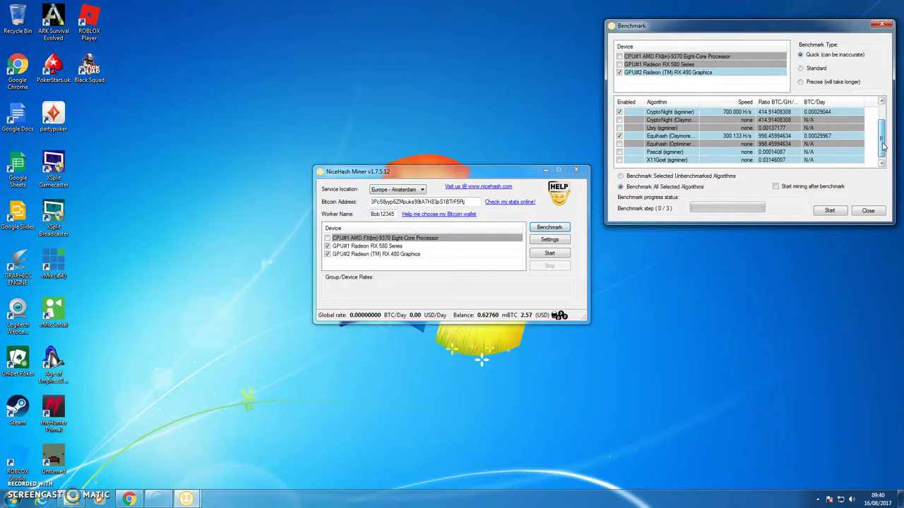
{"action": "scroll", "coordinate": [881, 142], "scroll_direction": "up", "scroll_amount": 1}
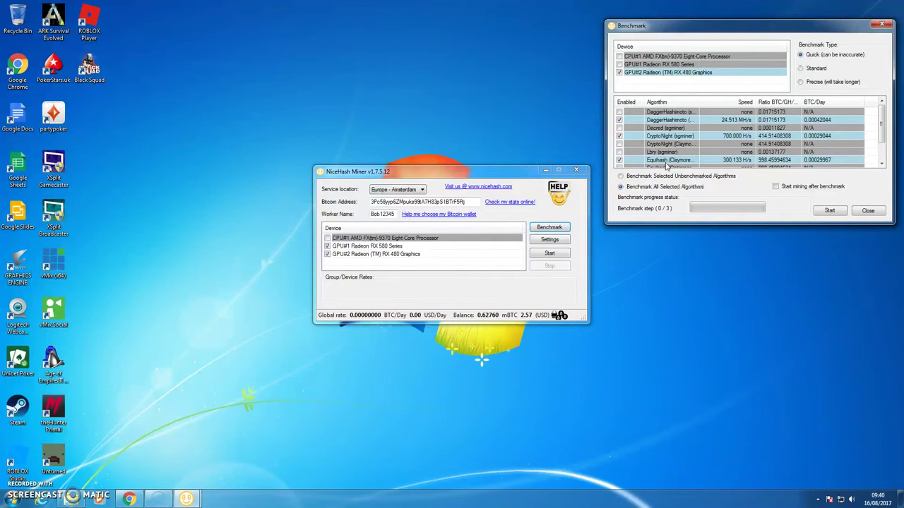
{"action": "left_click", "coordinate": [868, 211]}
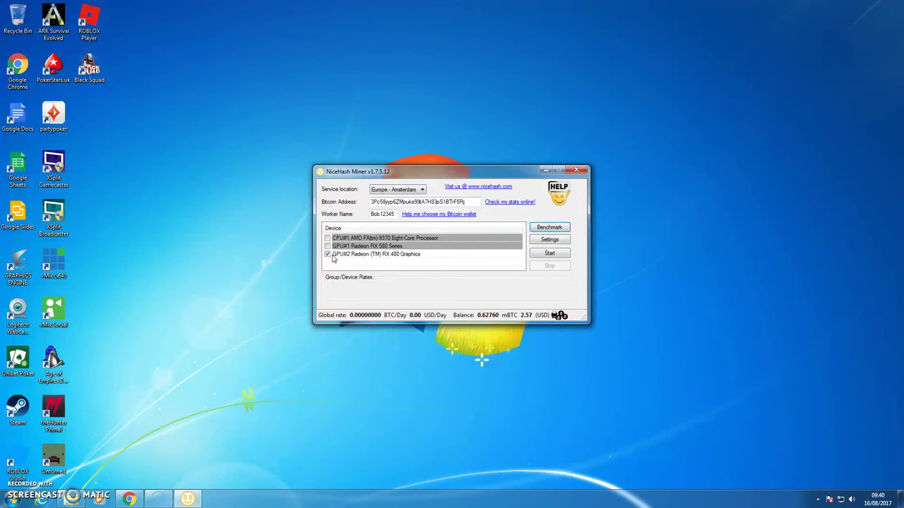
- Try to start mining with the RX 480, and replace the worker name with one of at most seven letters and digits
{"action": "left_click", "coordinate": [550, 254]}
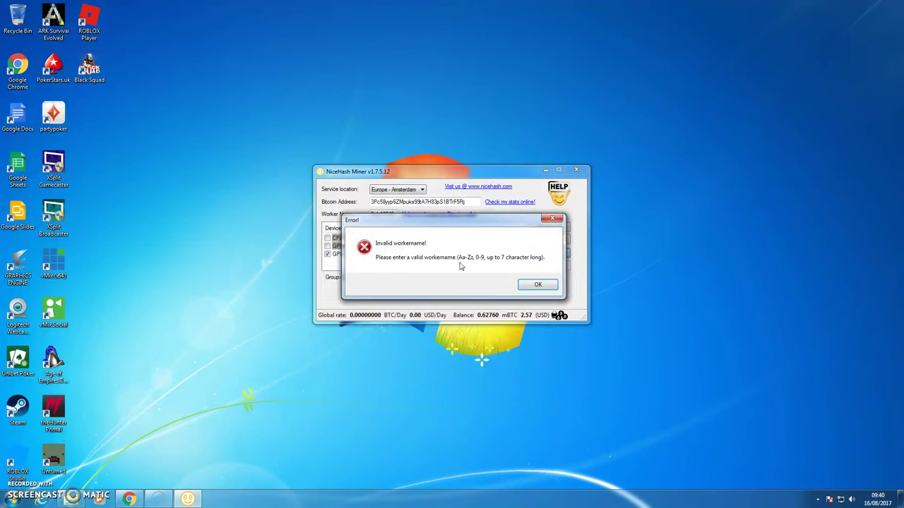
{"action": "left_click", "coordinate": [536, 286]}
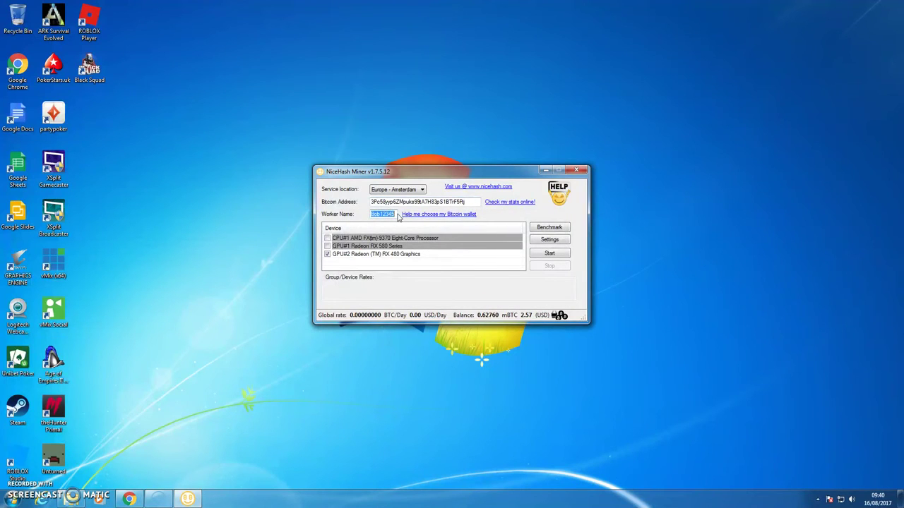
{"action": "key", "text": "BackSpace"}
- Start mining with the Radeon RX 480 and arrange the miner window and the Claymore console side by side
{"action": "left_click", "coordinate": [549, 254]}
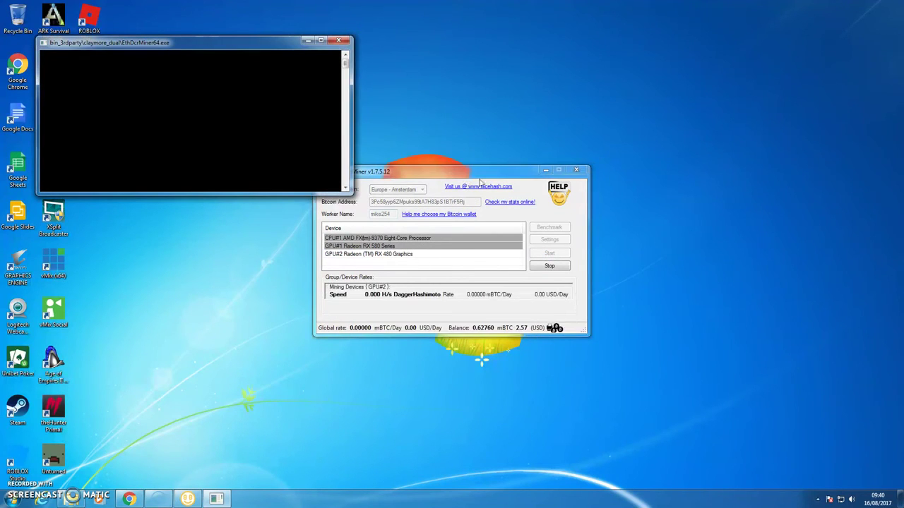
{"action": "left_click_drag", "start_coordinate": [469, 173], "coordinate": [706, 29]}
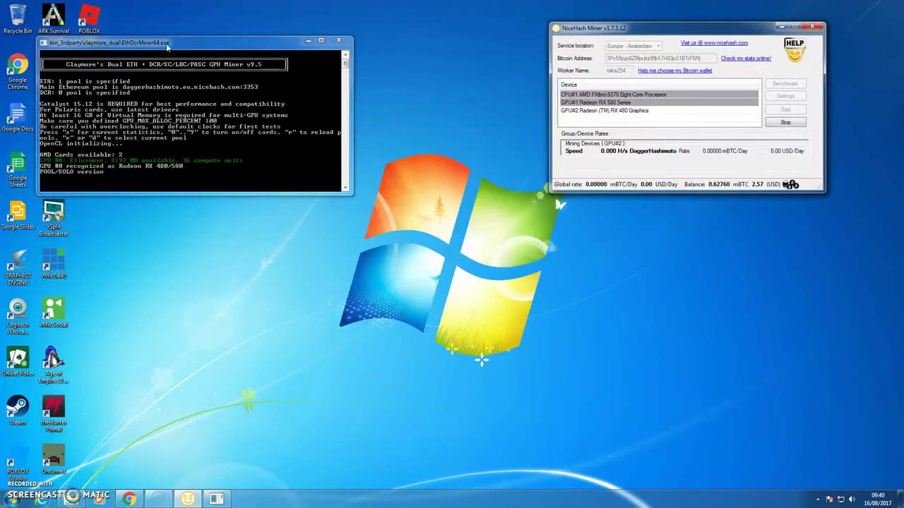
{"action": "left_click_drag", "start_coordinate": [167, 47], "coordinate": [327, 33]}
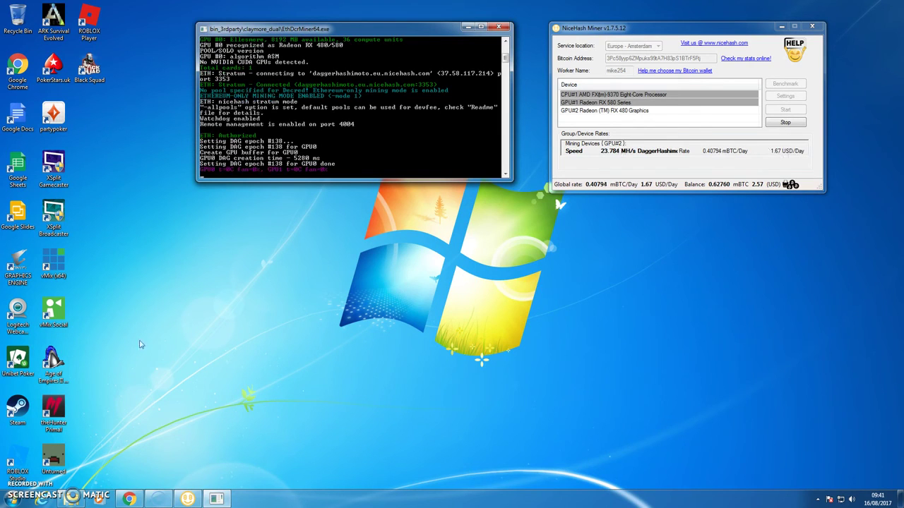
- Switch to Chrome and open whattomine.com in a new tab
{"action": "left_click", "coordinate": [137, 494]}
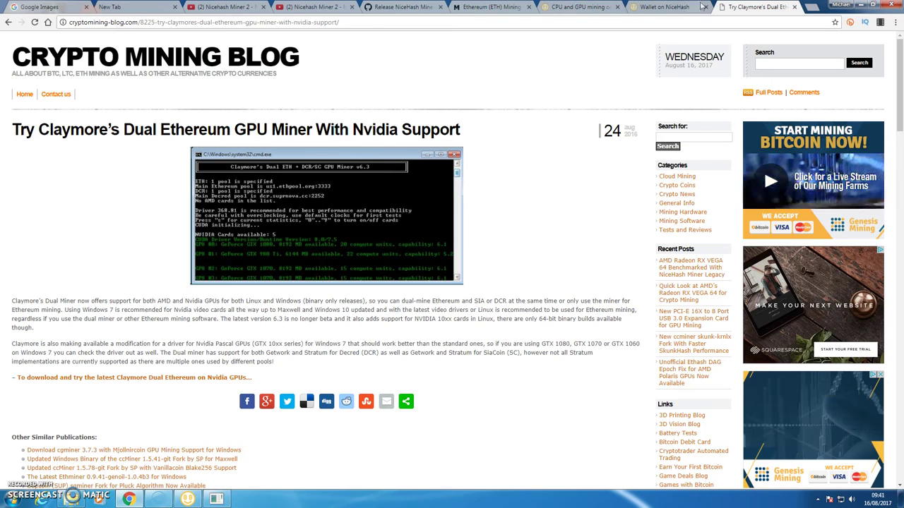
{"action": "left_click", "coordinate": [807, 7]}
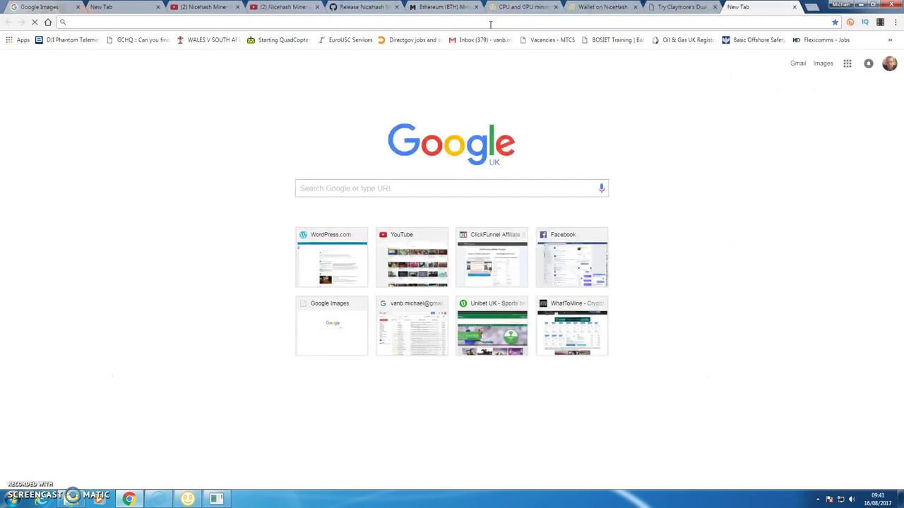
{"action": "type", "text": "whattomine.com"}
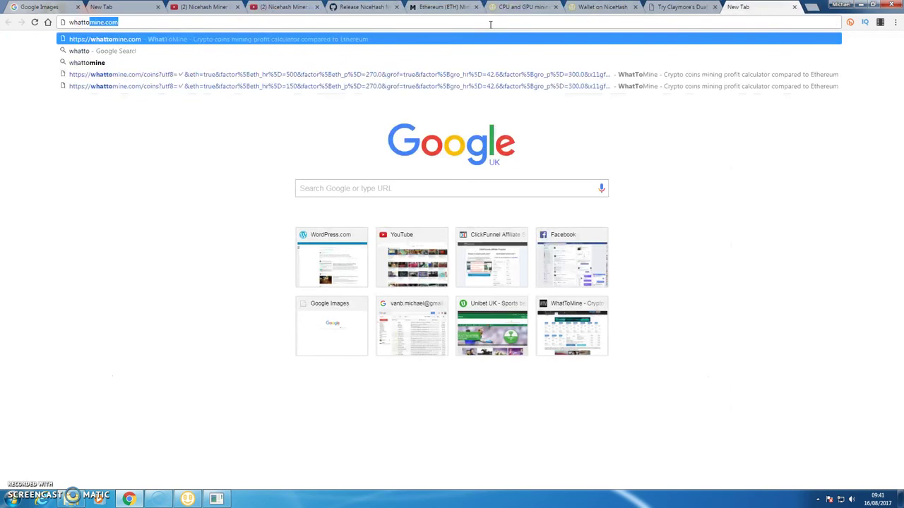
{"action": "key", "text": "Return"}
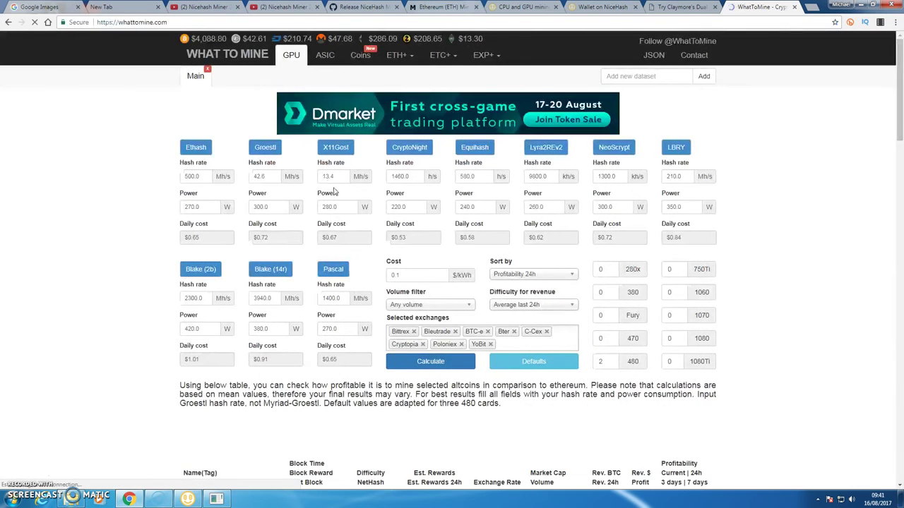
- Try to calculate mining profitability with the 480 card count set to 3
{"action": "scroll", "coordinate": [481, 316], "scroll_direction": "down", "scroll_amount": 2}
{"action": "double_click", "coordinate": [598, 220]}
{"action": "type", "text": "1"}
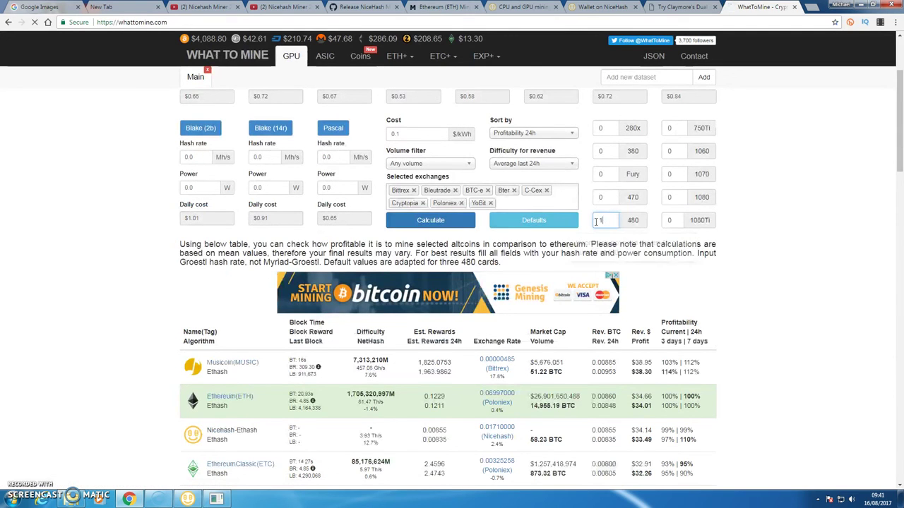
{"action": "key", "text": "BackSpace"}
{"action": "type", "text": "3"}
{"action": "left_click", "coordinate": [430, 220]}
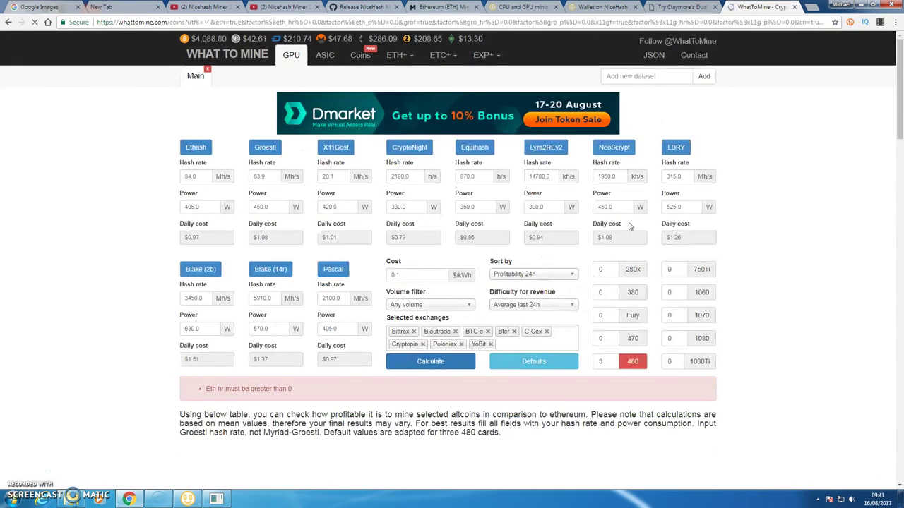
- Set the 480 card count to 1, fill in its hash rates, and calculate the coin profitability table
{"action": "double_click", "coordinate": [599, 362]}
{"action": "type", "text": "1"}
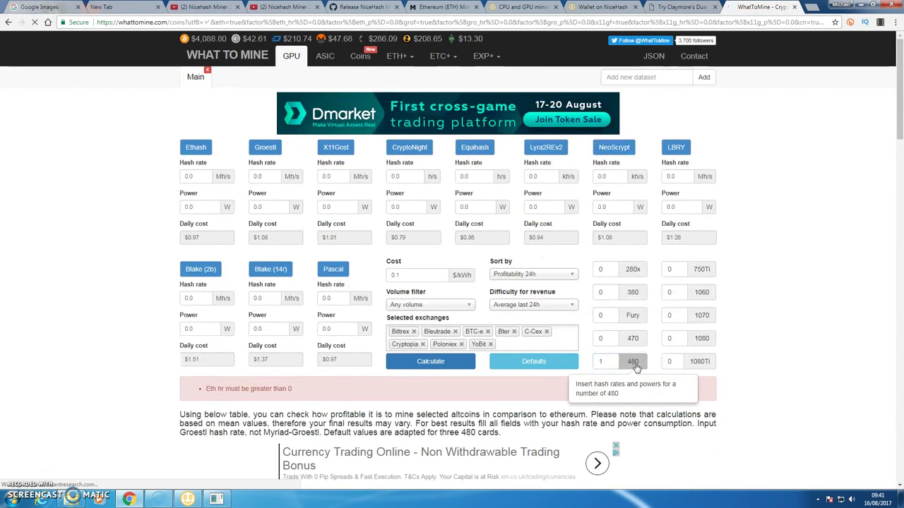
{"action": "left_click", "coordinate": [430, 361]}
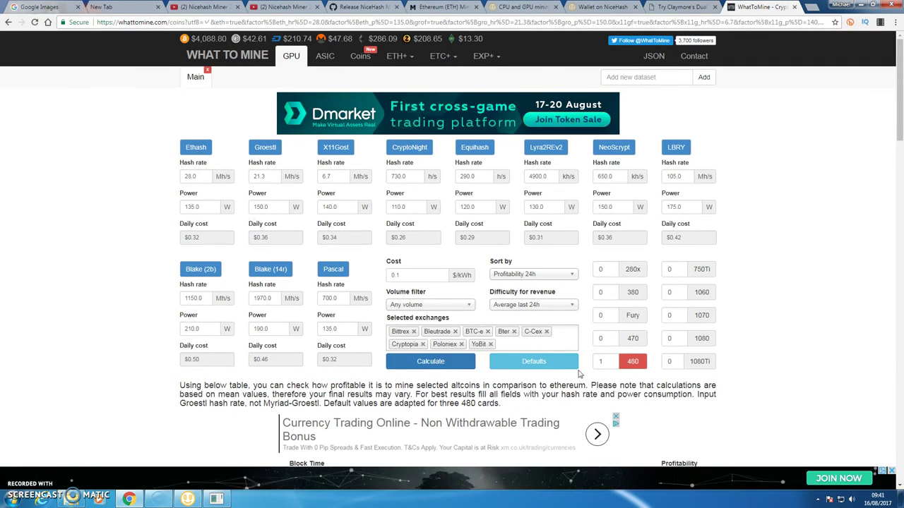
{"action": "scroll", "coordinate": [768, 288], "scroll_direction": "down", "scroll_amount": 2}
{"action": "scroll", "coordinate": [787, 298], "scroll_direction": "down", "scroll_amount": 1}
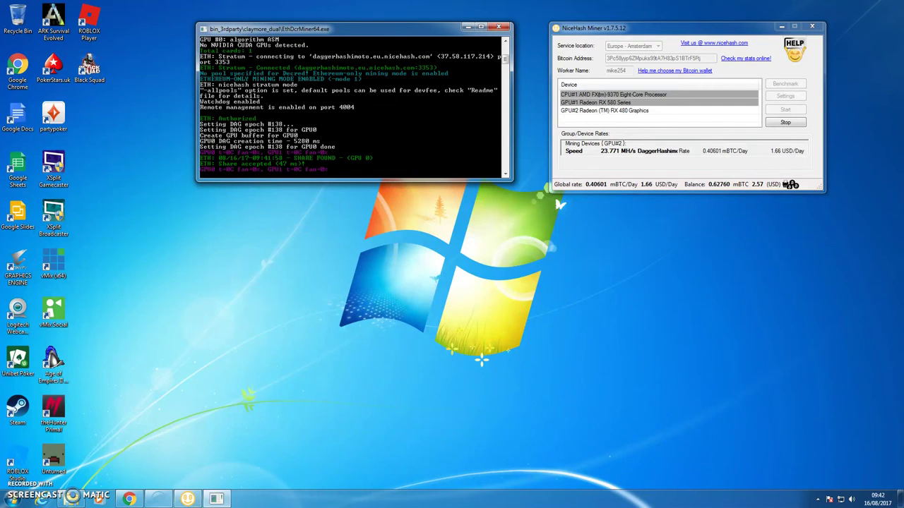
- Minimize the Claymore console and stop the Radeon RX 480 mining in NiceHash Miner
{"action": "left_click", "coordinate": [216, 499]}
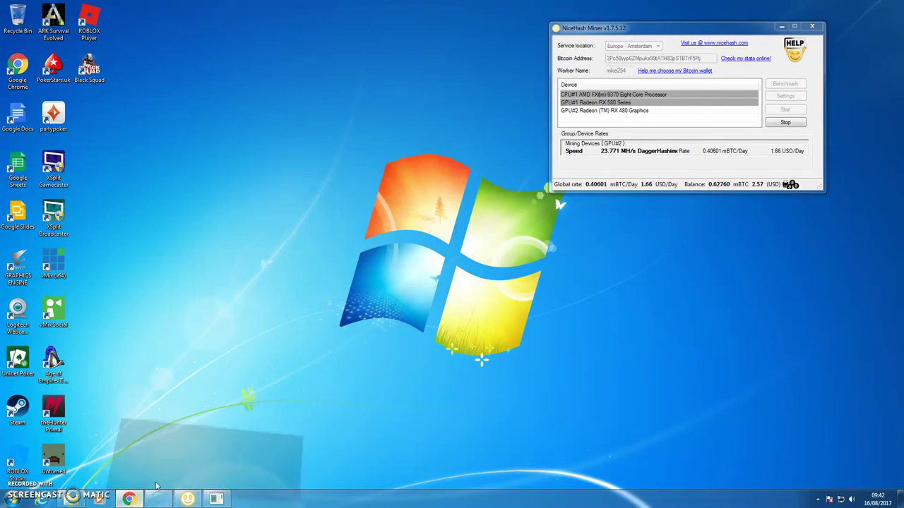
{"action": "left_click", "coordinate": [130, 499]}
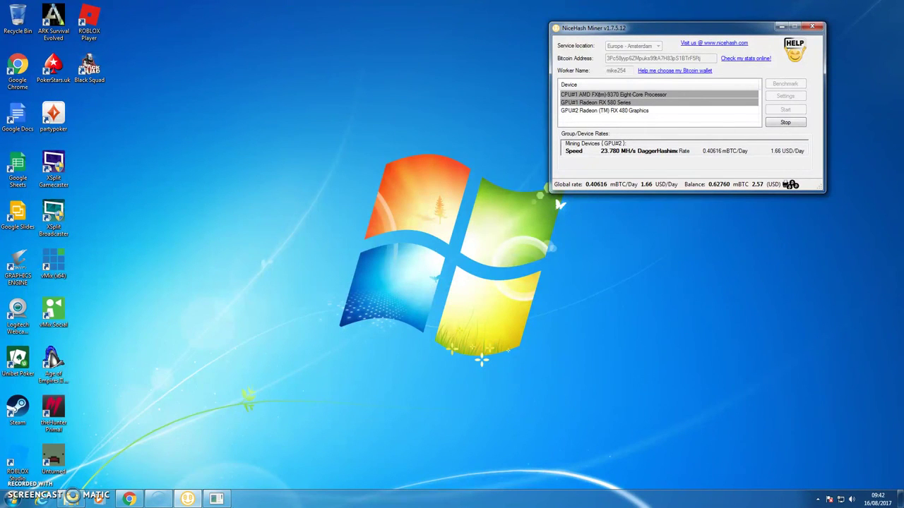
{"action": "left_click", "coordinate": [786, 123]}
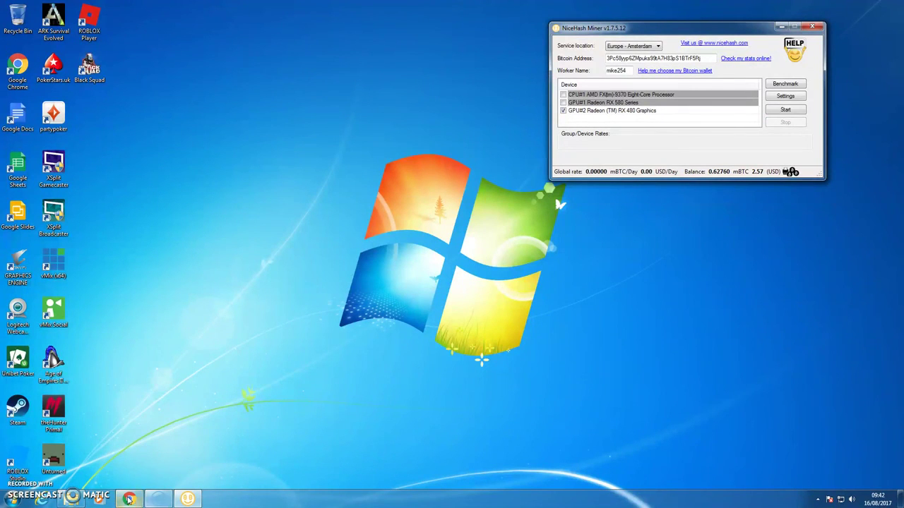
- Switch to Chrome, search for miningpoolhub in a new tab, and open the Mining Pool Hub home page
{"action": "left_click", "coordinate": [131, 498]}
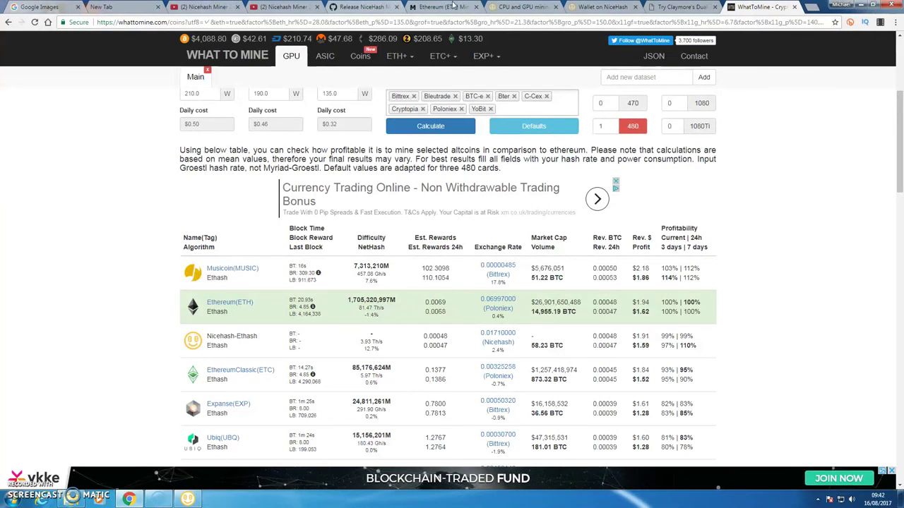
{"action": "left_click", "coordinate": [811, 7]}
{"action": "type", "text": "miningpoolhub"}
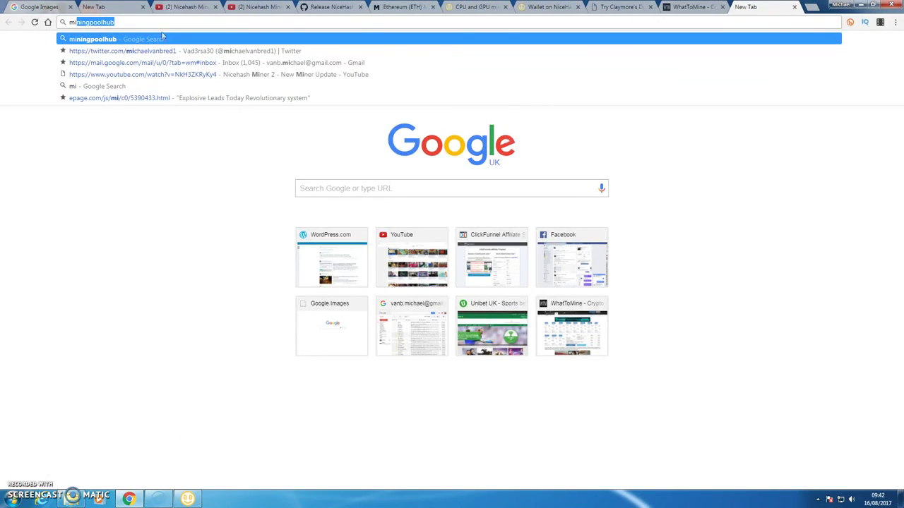
{"action": "key", "text": "Return"}
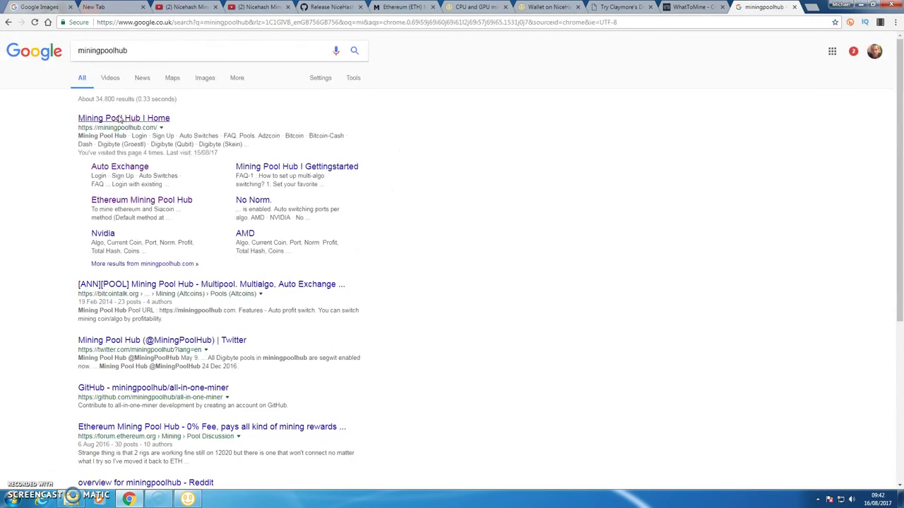
{"action": "left_click", "coordinate": [120, 119]}
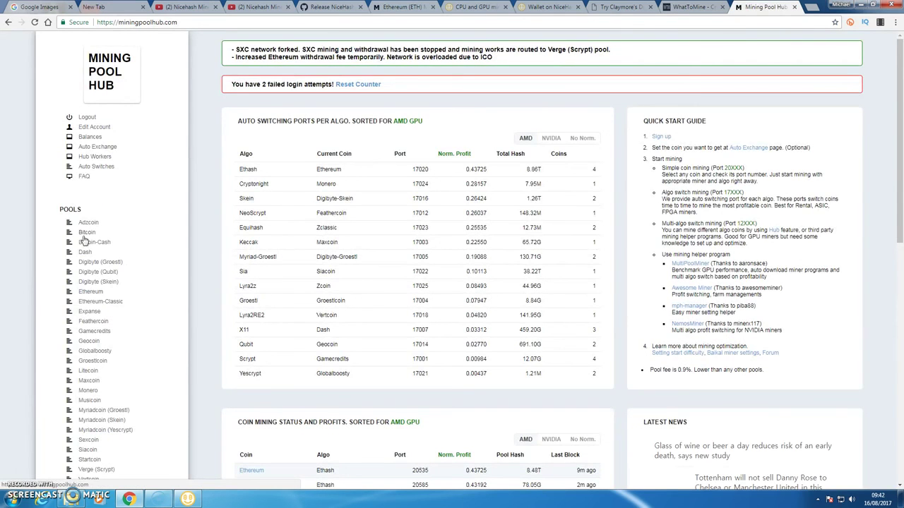
- Open the Ethereum pool page and read its miner settings, including the Claymore dual miner port and usage commands
{"action": "left_click", "coordinate": [91, 291]}
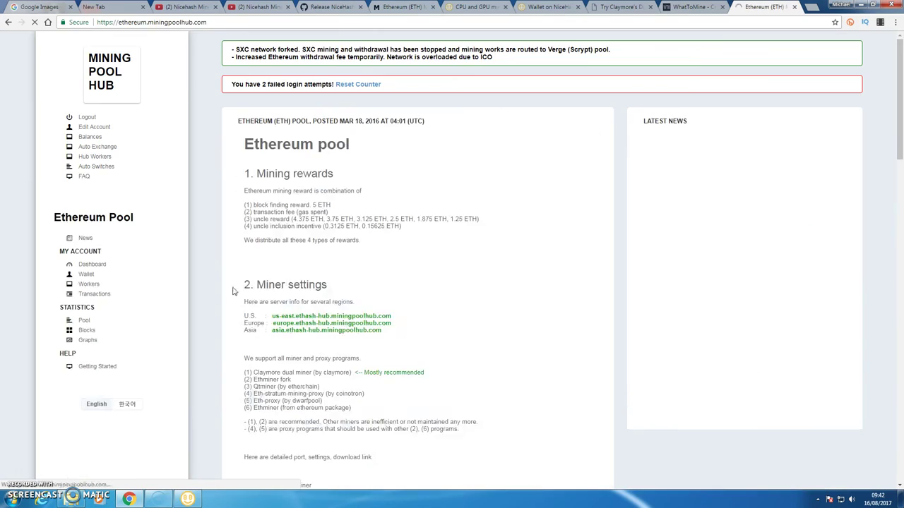
{"action": "scroll", "coordinate": [325, 247], "scroll_direction": "down", "scroll_amount": 3}
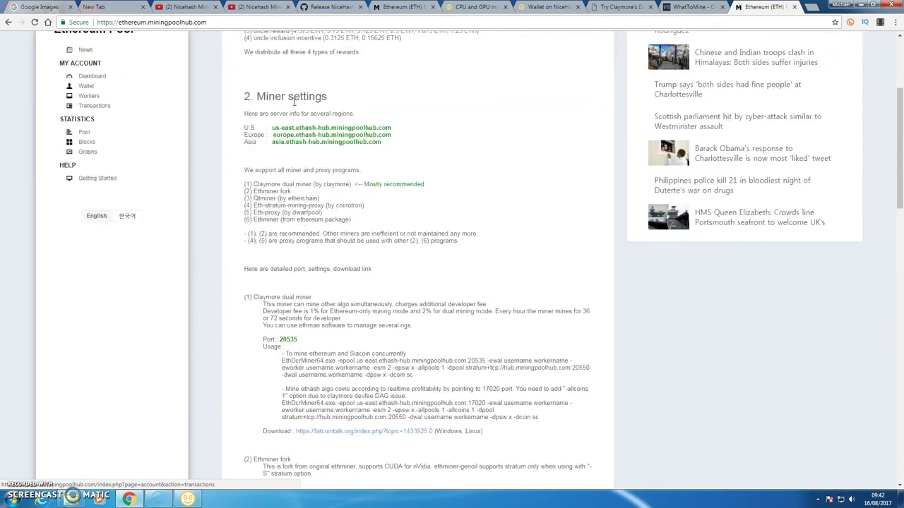
{"action": "scroll", "coordinate": [424, 211], "scroll_direction": "up", "scroll_amount": 3}
{"action": "scroll", "coordinate": [275, 297], "scroll_direction": "down", "scroll_amount": 3}
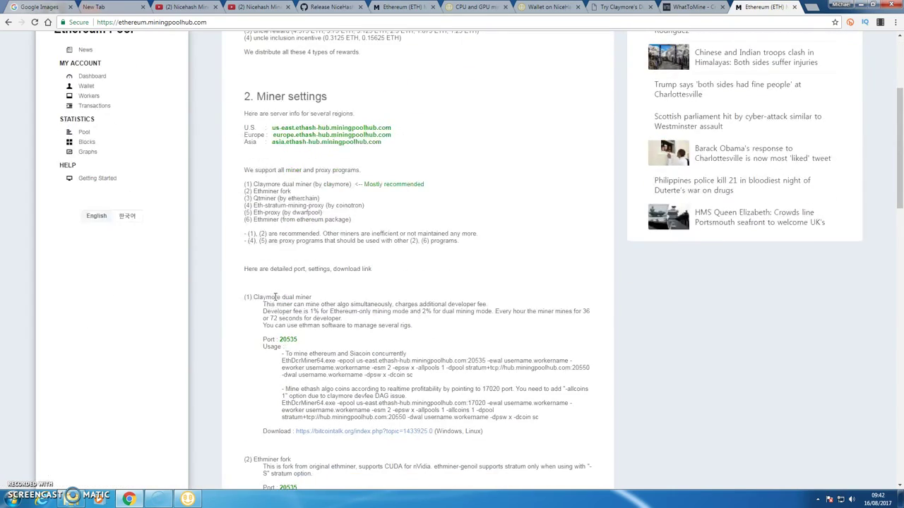
{"action": "scroll", "coordinate": [297, 295], "scroll_direction": "down", "scroll_amount": 1}
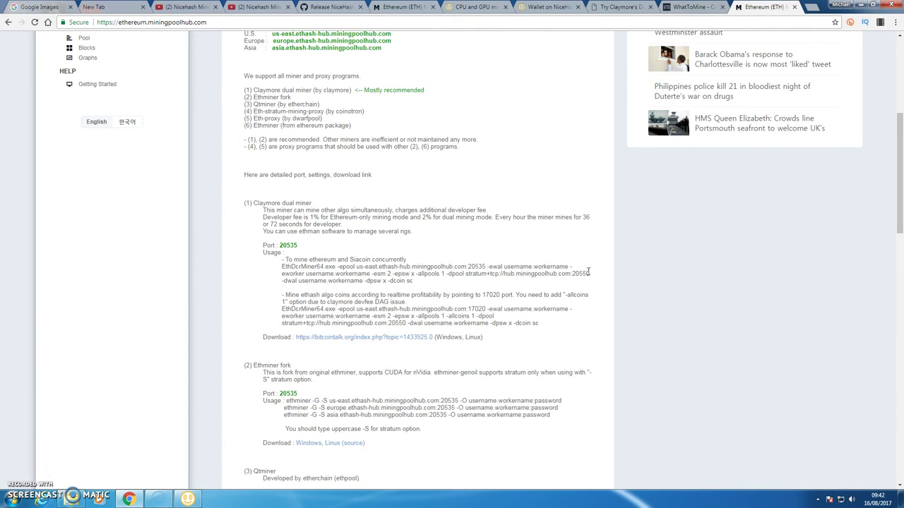
{"action": "scroll", "coordinate": [588, 271], "scroll_direction": "up", "scroll_amount": 3}
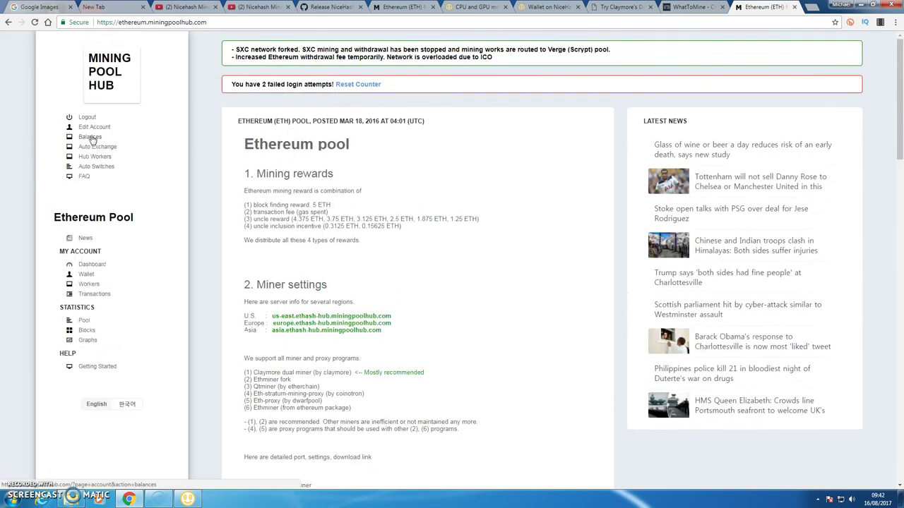
- Look through the account's Balances, Auto Exchange, Hub Workers and Auto Switches pages
{"action": "left_click", "coordinate": [90, 137]}
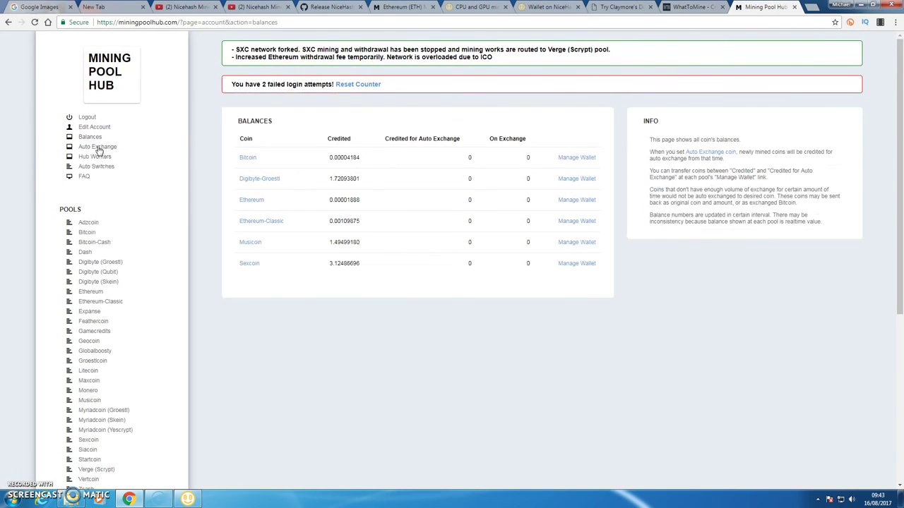
{"action": "left_click", "coordinate": [99, 148]}
{"action": "left_click", "coordinate": [94, 157]}
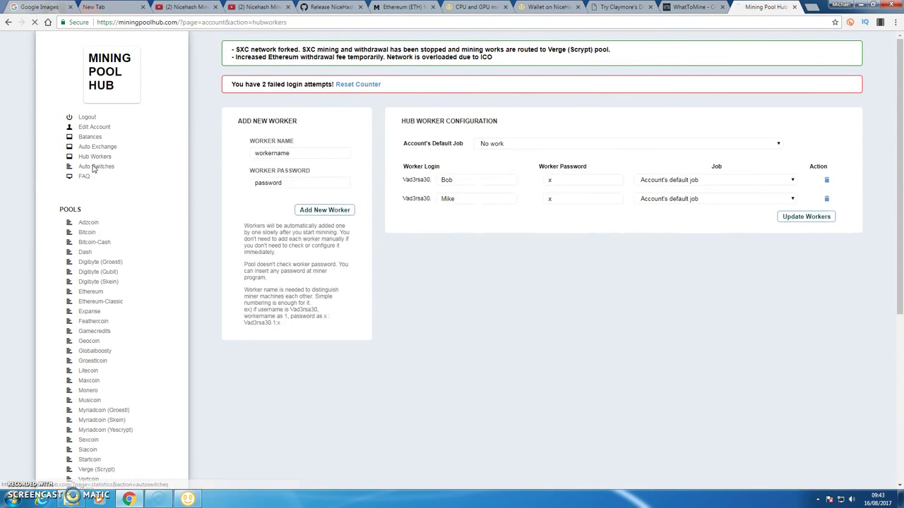
{"action": "left_click", "coordinate": [94, 167]}
- Return to the pool's home page, review the AMD auto-switching ports and coin profit tables, and minimize the browser
{"action": "left_click", "coordinate": [93, 92]}
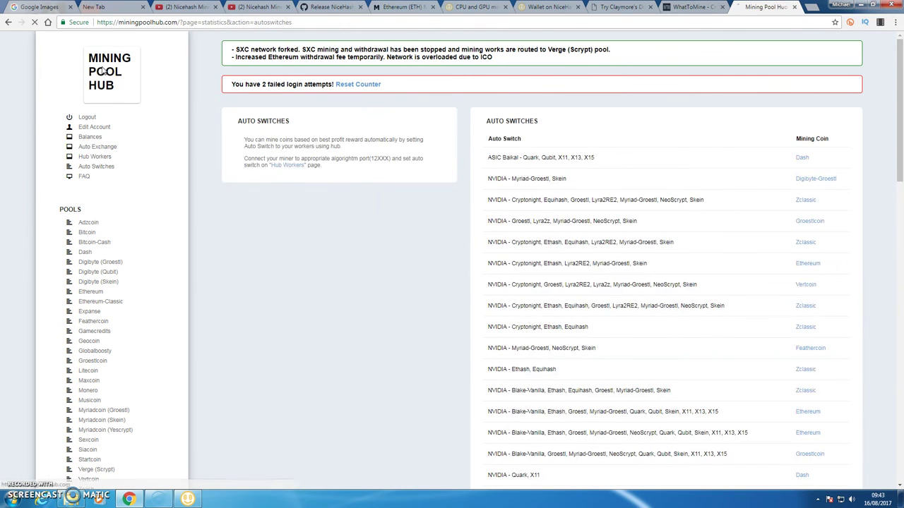
{"action": "scroll", "coordinate": [409, 346], "scroll_direction": "down", "scroll_amount": 1}
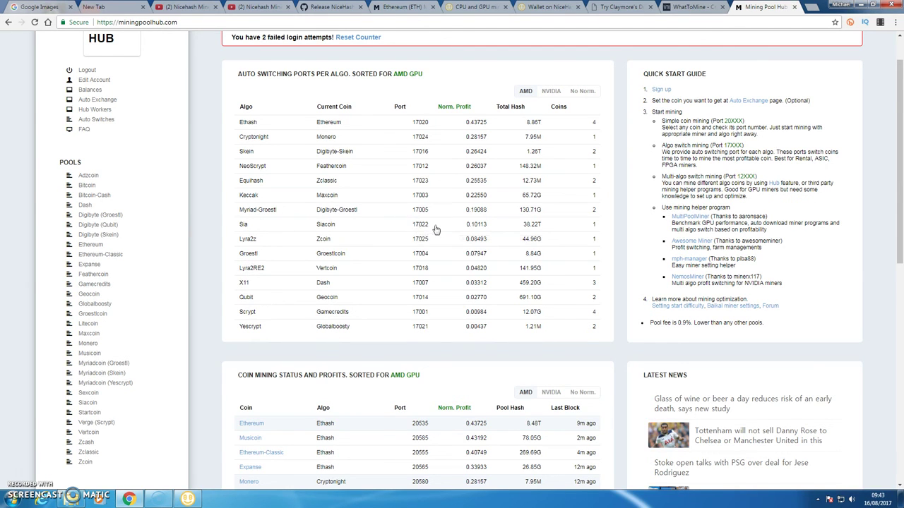
{"action": "scroll", "coordinate": [316, 385], "scroll_direction": "down", "scroll_amount": 5}
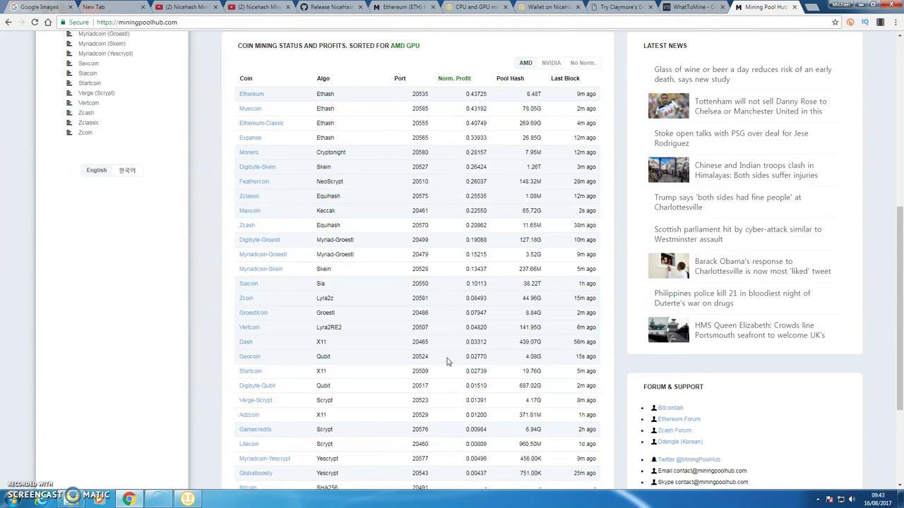
{"action": "left_click", "coordinate": [855, 6]}
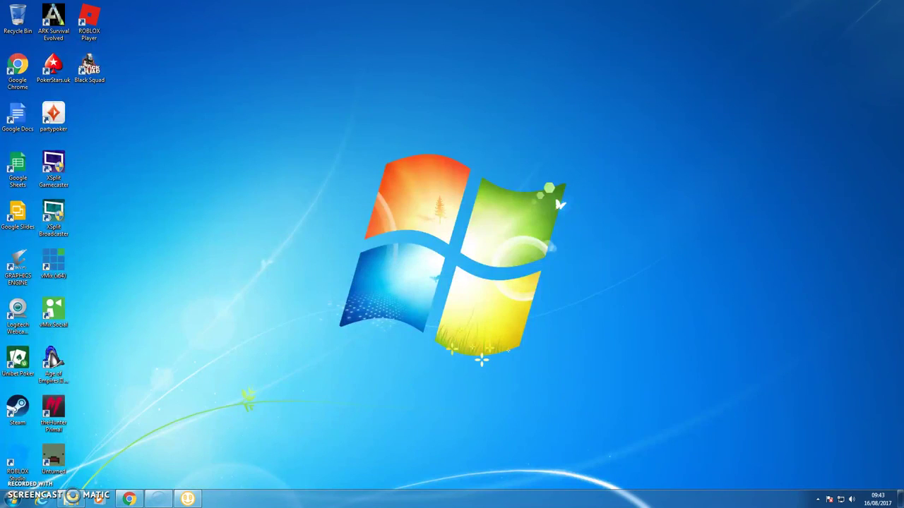